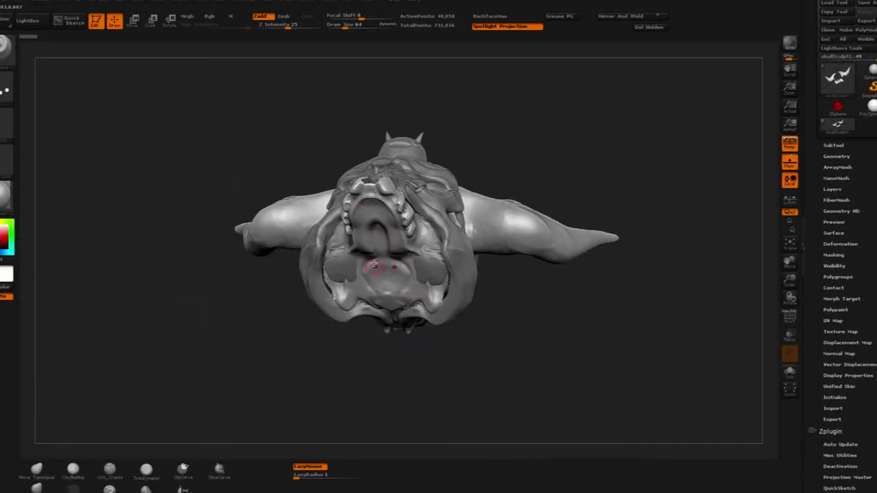
Step: Isolate the subtool holding the horns and upper teeth, hide its teeth polygroup and split the hidden part into its own subtool
mouse_move(425, 226)
left_mouse_down()
mouse_move(525, 221)
mouse_move(564, 232)
left_mouse_up()
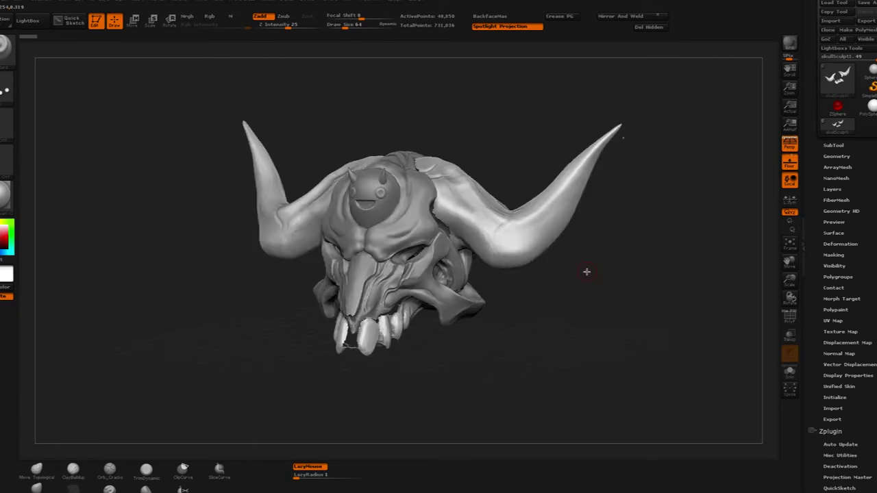
left_click_drag(607, 300, 613, 299)
mouse_move(495, 272)
left_mouse_down()
mouse_move(605, 294)
mouse_move(571, 287)
left_mouse_up()
left_click(832, 145)
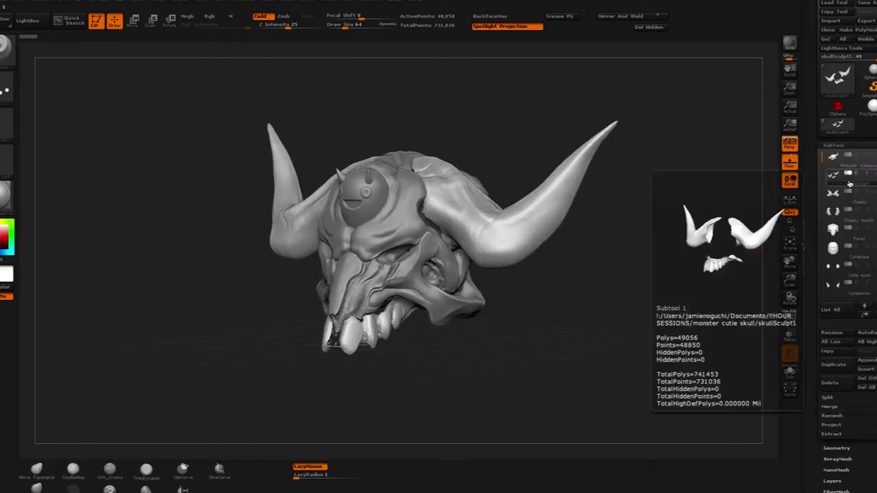
left_click(790, 370)
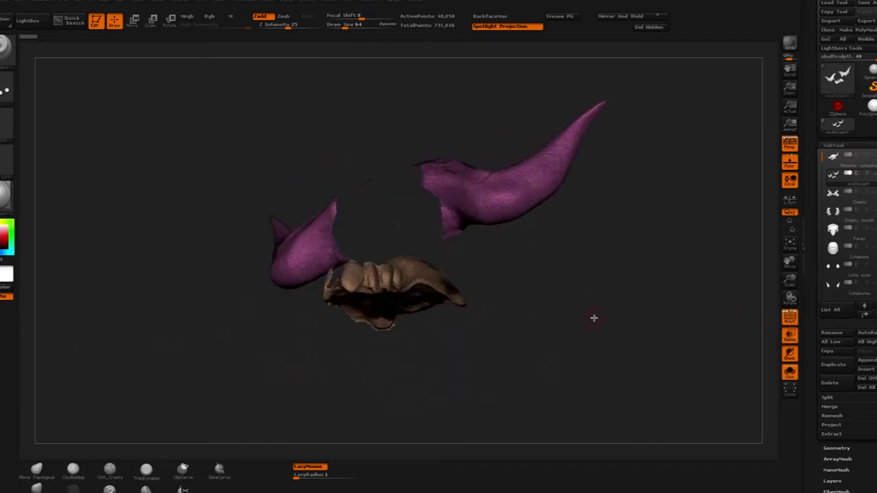
left_click(412, 274, "ctrl+shift")
left_click_drag(586, 323, 582, 349)
left_click(575, 329, "ctrl+shift")
left_click(422, 270, "ctrl+shift")
left_click(423, 270, "ctrl+shift")
left_click(832, 398)
Step: Rename the horns subtool as Hrnz
left_click_drag(530, 325, 614, 337)
left_click(833, 333)
type("Hrnz")
key("Return")
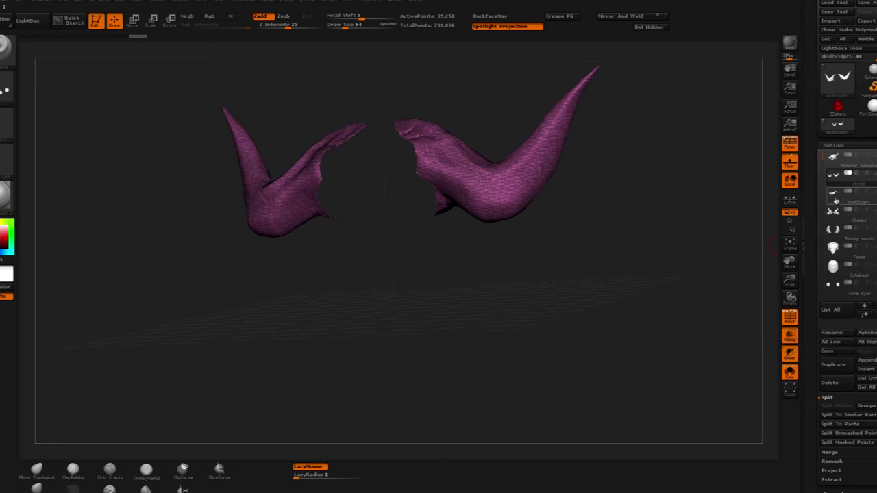
Step: Select the split-off teeth and gums subtool and rename it as Gums
left_click(836, 196)
left_click(834, 332)
type("Gnashy")
key("Return")
Step: Duplicate the Gums subtool and name the copy Teeth reference
left_click_drag(609, 294, 530, 265)
left_click(833, 365)
left_click(832, 332)
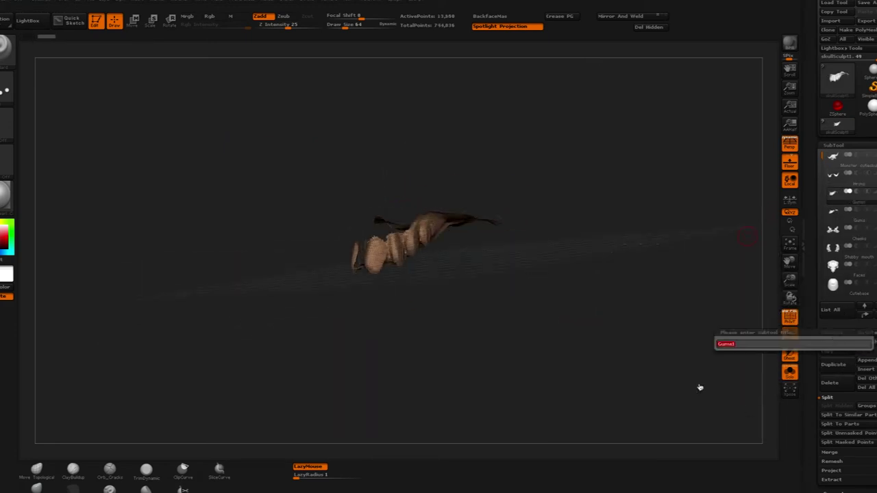
type("teeth reference")
key("Return")
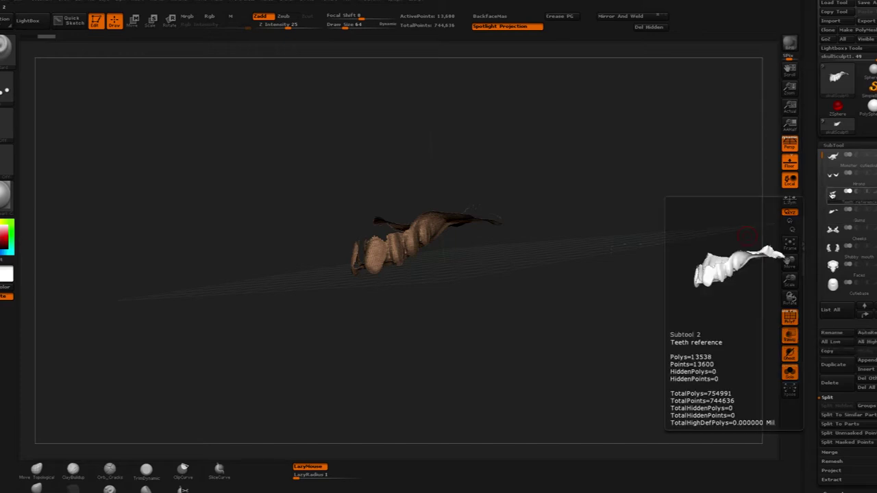
Step: Select the Gums subtool and close the open holes in its mesh
left_click(834, 213)
left_click_drag(549, 274, 555, 291)
left_click(790, 372)
key("f")
left_click_drag(631, 329, 614, 284)
left_click_drag(674, 329, 639, 291, "alt")
left_click_drag(499, 292, 548, 291)
left_click(790, 372)
left_click_drag(815, 462, 816, 347)
left_click(836, 379)
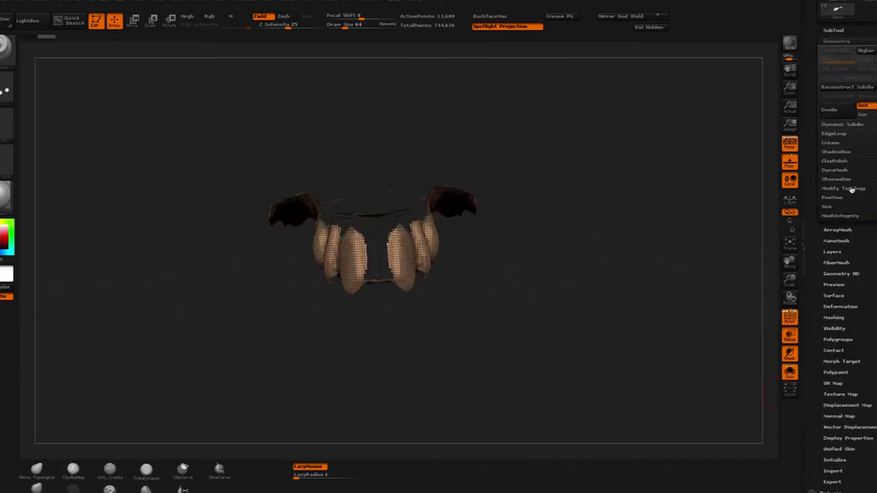
left_click(852, 190)
left_click(868, 243)
left_click_drag(569, 295, 557, 331)
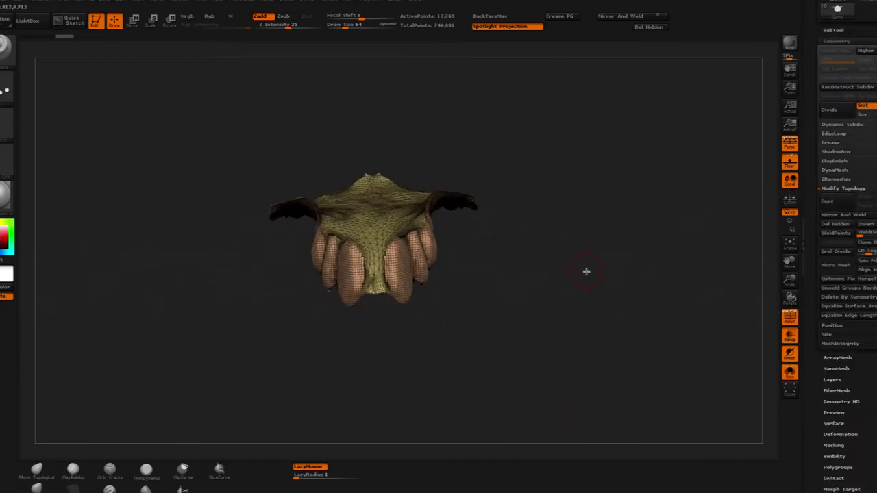
Step: Isolate the polygroup that caps the gums and shift it with the Move transpose line, then show the whole mesh
key("w")
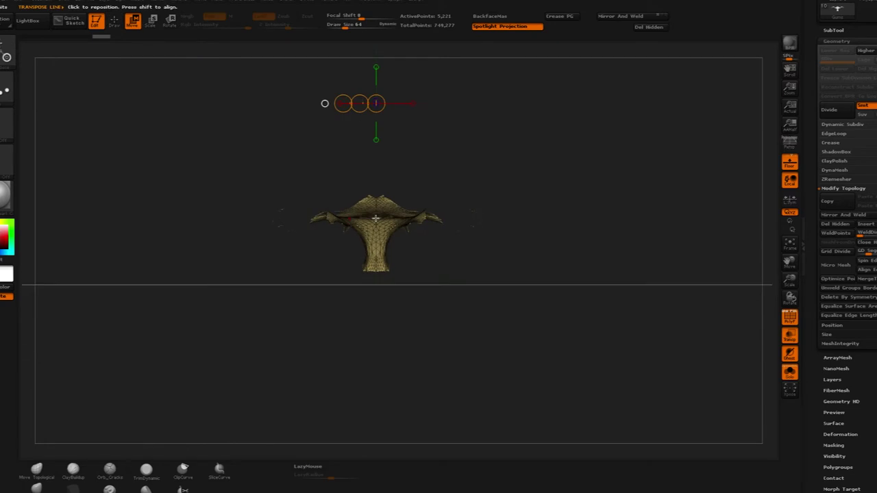
mouse_move(387, 167)
left_mouse_down()
mouse_move(260, 207)
mouse_move(428, 200)
left_mouse_up()
left_click_drag(480, 274, 503, 279)
key("q")
left_click(556, 284, "ctrl+shift")
mouse_move(556, 284)
left_mouse_down()
mouse_move(565, 300)
mouse_move(439, 281)
left_mouse_up()
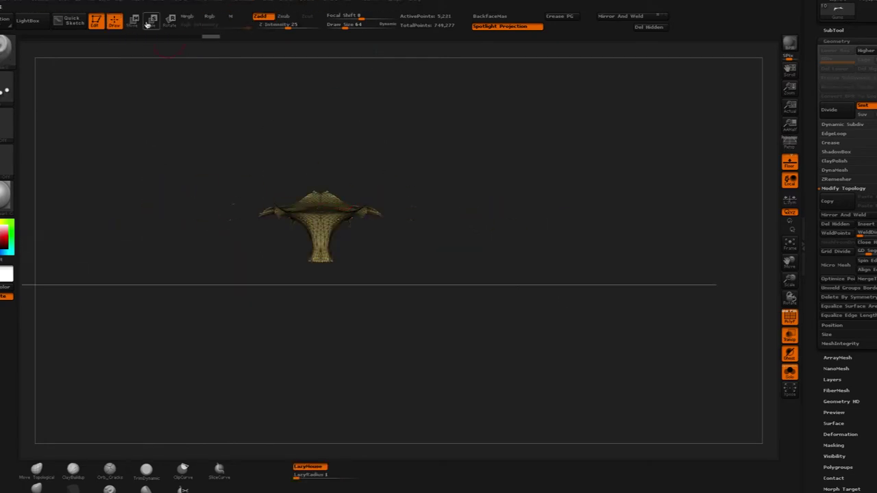
left_click(135, 22)
mouse_move(494, 236)
left_mouse_down()
mouse_move(601, 280)
mouse_move(525, 265)
mouse_move(603, 377)
left_mouse_up()
left_click(526, 266, "ctrl+shift")
key("q")
Step: Restore perspective and hide the wireframe, and set up the ClayBuildup brush with Spotlight Projection off
left_click(788, 145)
left_click(792, 317)
left_click_drag(589, 329, 496, 360)
left_click(73, 470)
left_click_drag(493, 329, 576, 342)
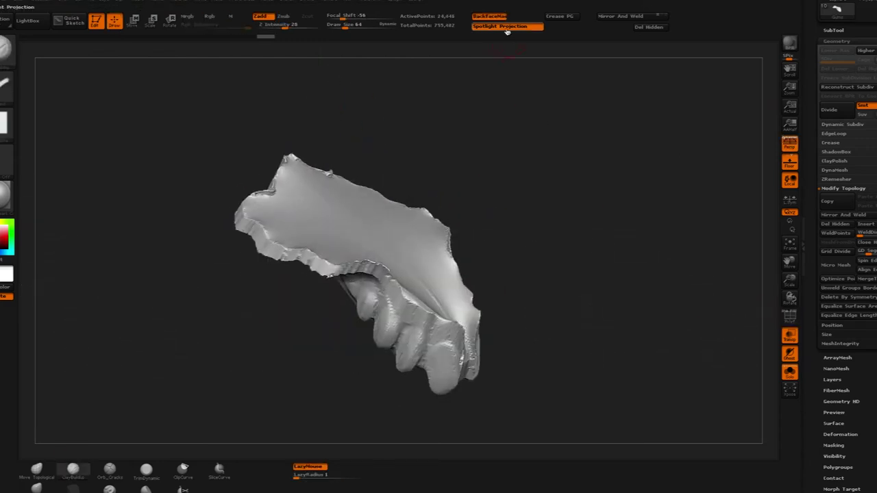
left_click(507, 28)
Step: Build up clay along the upper rim of the gums mesh
left_click_drag(430, 268, 454, 278)
left_click_drag(596, 281, 542, 255)
left_click_drag(430, 266, 439, 272)
left_click_drag(543, 254, 582, 308)
left_click_drag(415, 320, 282, 145)
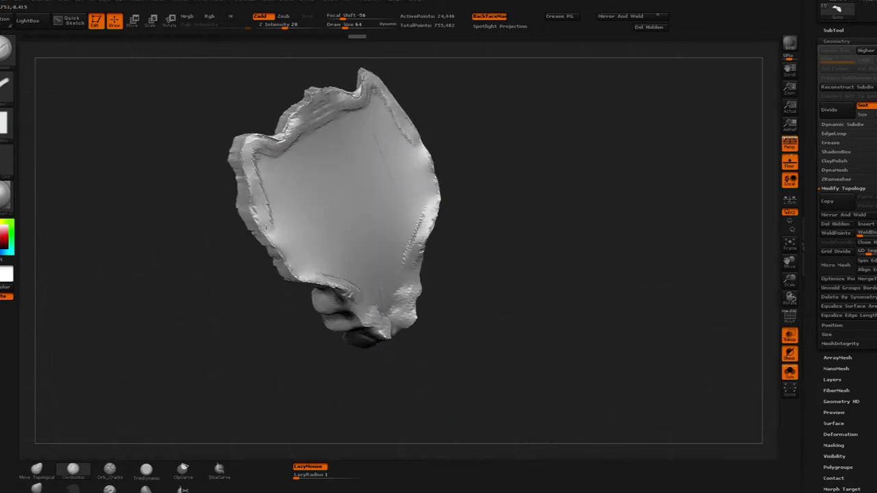
Step: Sculpt and smooth the gums into ridges and rounded tooth sockets along the jaw's side
left_click_drag(397, 300, 445, 270)
mouse_move(412, 322)
left_mouse_down()
mouse_move(357, 197)
mouse_move(480, 245)
mouse_move(327, 251)
left_mouse_up()
left_click_drag(392, 218, 347, 253)
left_click_drag(338, 221, 347, 255)
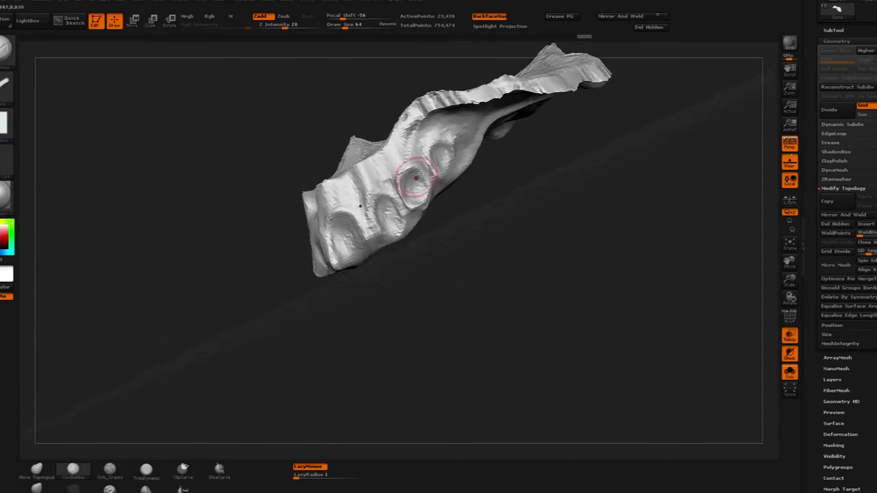
left_click_drag(416, 178, 521, 205)
left_click_drag(477, 174, 538, 181, "shift")
mouse_move(287, 267)
left_mouse_down()
mouse_move(344, 273)
mouse_move(352, 195)
mouse_move(583, 160)
mouse_move(582, 260)
mouse_move(425, 312)
left_mouse_up()
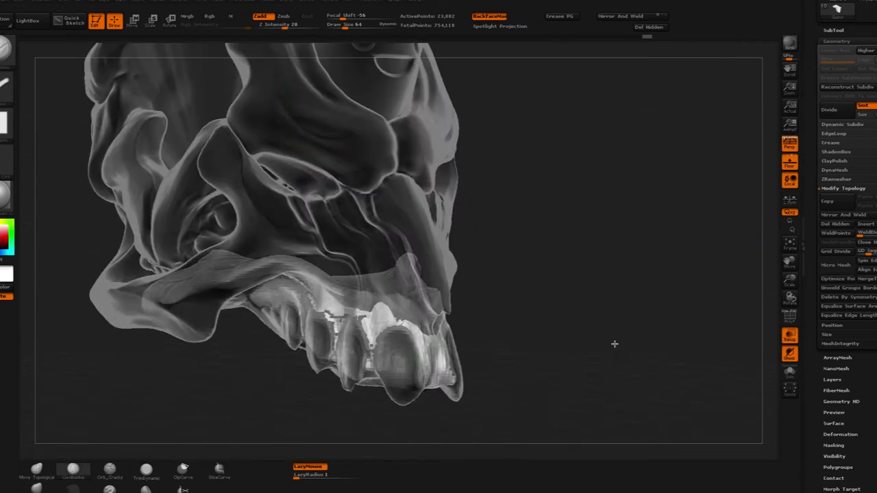
Step: Isolate the Teeth reference subtool and trim off its thin rear strip and the excess around its upper edge
left_click(836, 29)
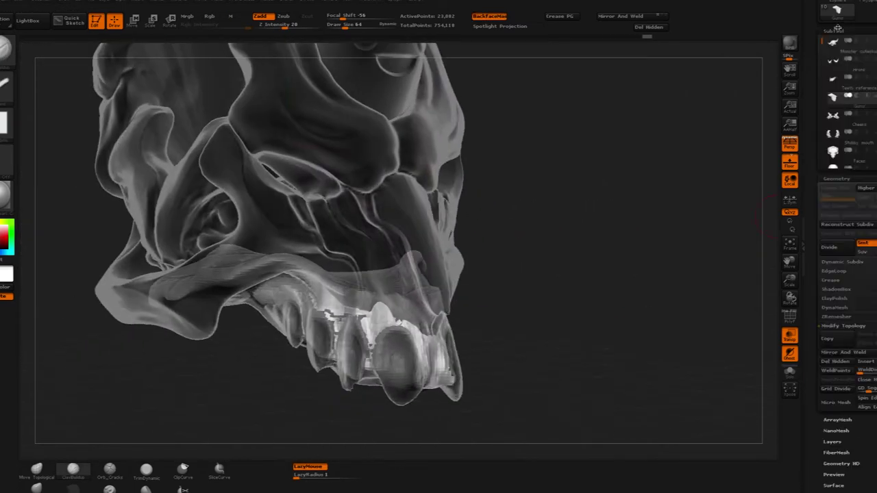
left_click_drag(606, 284, 568, 280)
left_click(833, 79)
left_click(790, 372)
left_click_drag(644, 291, 516, 277)
left_click(193, 490)
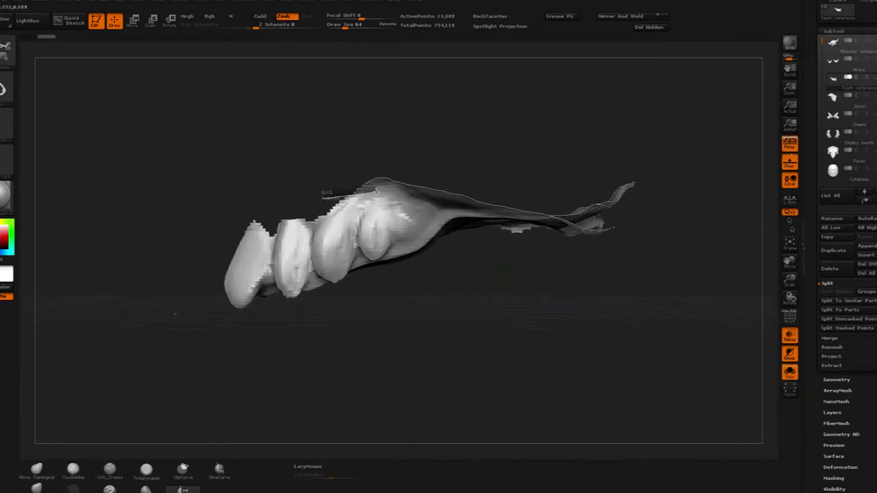
left_click_drag(436, 230, 521, 236, "ctrl+shift")
mouse_move(473, 305)
left_mouse_down()
mouse_move(540, 313)
mouse_move(622, 271)
mouse_move(597, 253)
mouse_move(591, 298)
left_mouse_up()
mouse_move(534, 281)
left_mouse_down()
mouse_move(564, 281)
mouse_move(560, 318)
mouse_move(598, 263)
left_mouse_up()
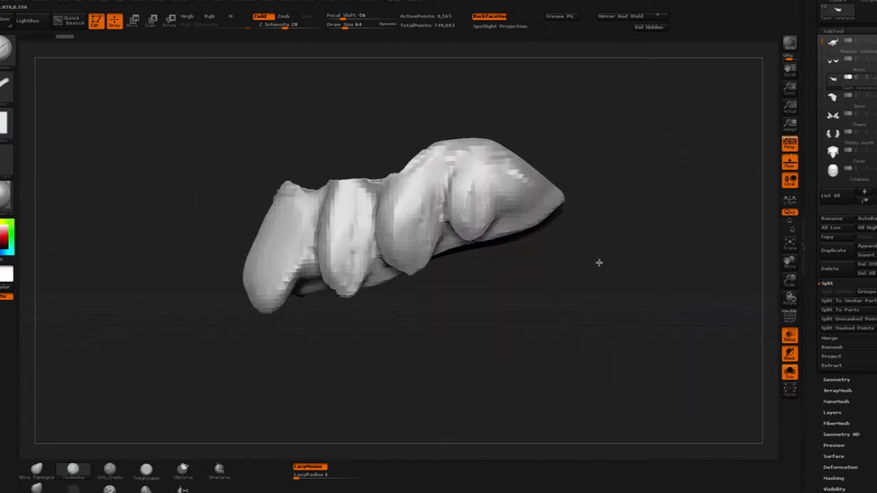
left_click_drag(496, 125, 496, 125, "ctrl+shift")
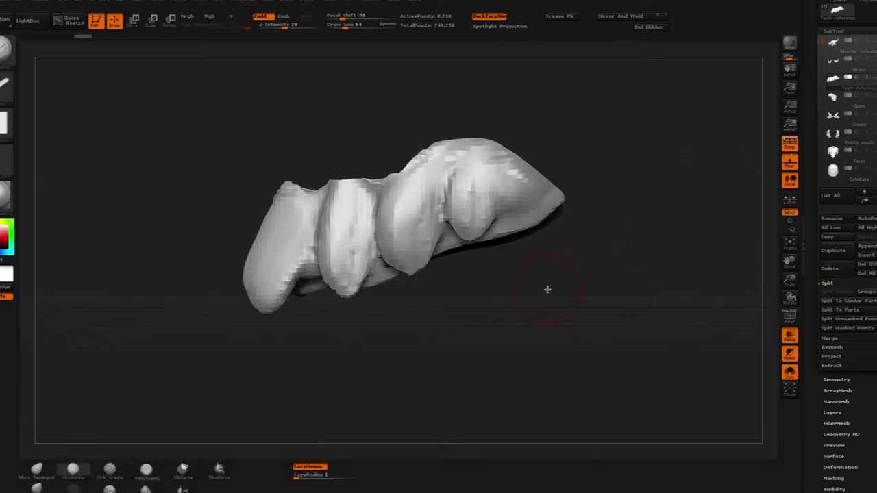
left_click_drag(411, 133, 460, 196, "ctrl+shift")
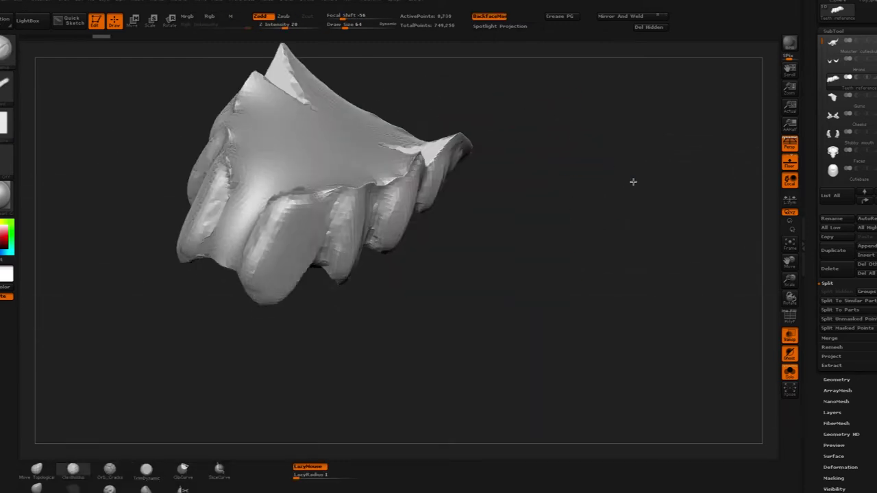
Step: Show the full skull without transparency and build up the front of the Gums subtool between the large front teeth
left_click_drag(633, 182, 751, 212)
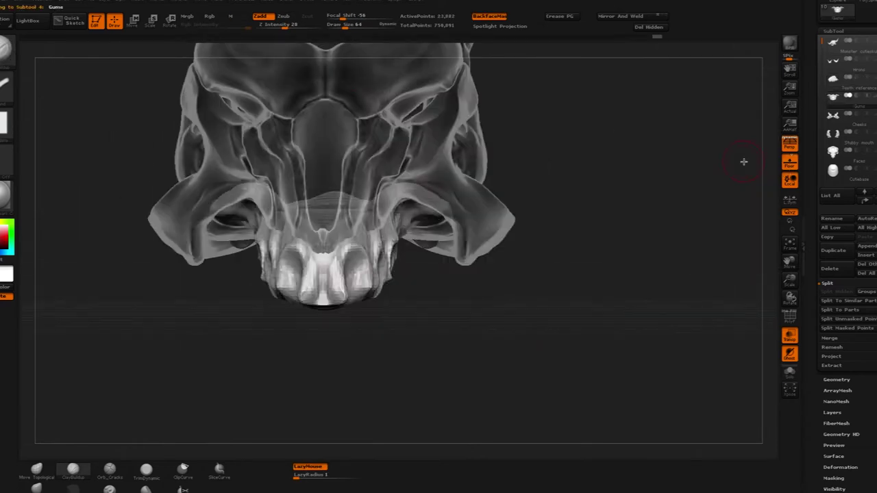
left_click_drag(453, 302, 580, 296)
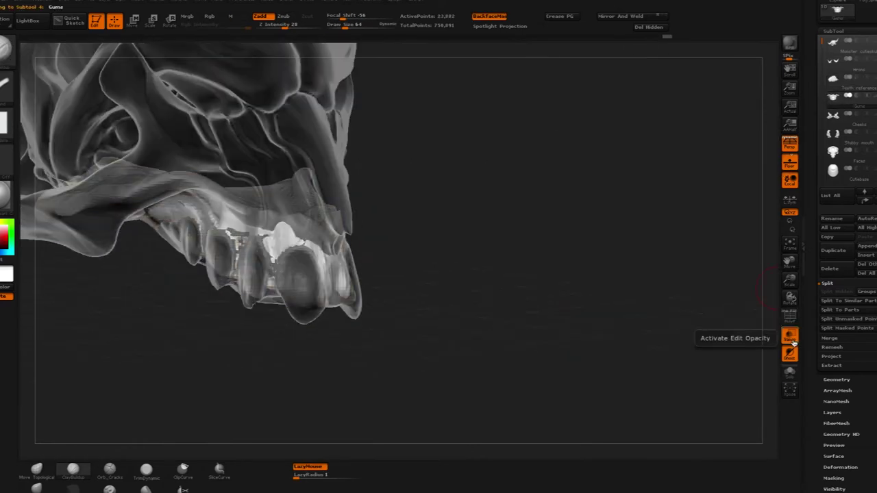
left_click(791, 338)
left_click_drag(589, 329, 300, 327)
mouse_move(409, 239)
left_mouse_down()
mouse_move(438, 218)
mouse_move(386, 363)
mouse_move(344, 257)
left_mouse_up()
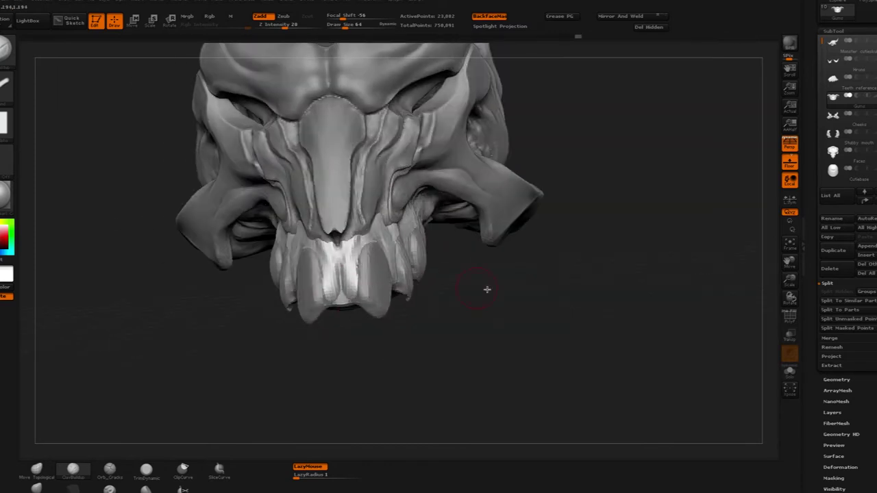
left_click_drag(487, 289, 617, 308)
Step: Sculpt the rear arch of the gums and the grooves on the underside of the palate
left_click_drag(725, 176, 446, 251)
left_click_drag(603, 401, 656, 300)
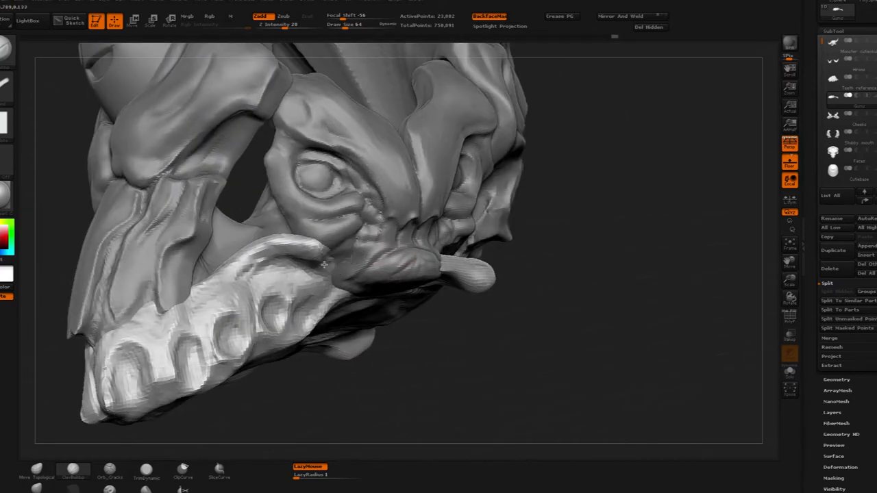
mouse_move(314, 244)
left_mouse_down()
mouse_move(608, 304)
mouse_move(594, 201)
mouse_move(652, 339)
mouse_move(645, 225)
left_mouse_up()
left_click_drag(526, 385, 476, 419)
mouse_move(637, 363)
left_mouse_down()
mouse_move(648, 448)
mouse_move(630, 442)
left_mouse_up()
left_click_drag(521, 212, 488, 219)
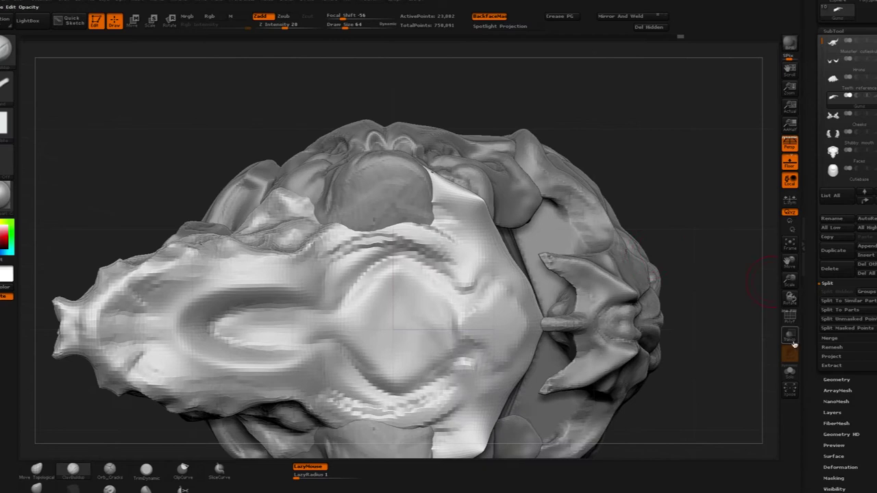
Step: Make the surrounding skull transparent and build up the ridges around the rear of the palate
key("ctrl+shift")
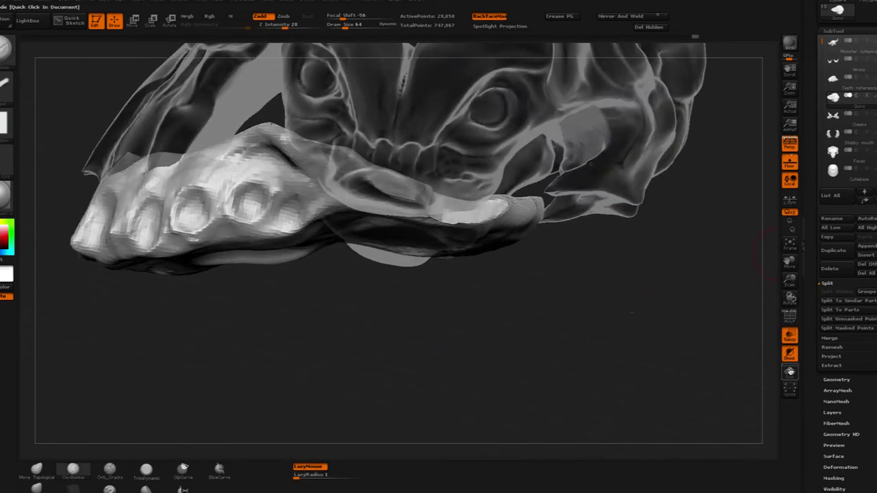
mouse_move(618, 310)
left_mouse_down()
mouse_move(596, 313)
mouse_move(638, 350)
left_mouse_up()
left_click_drag(616, 383, 603, 274)
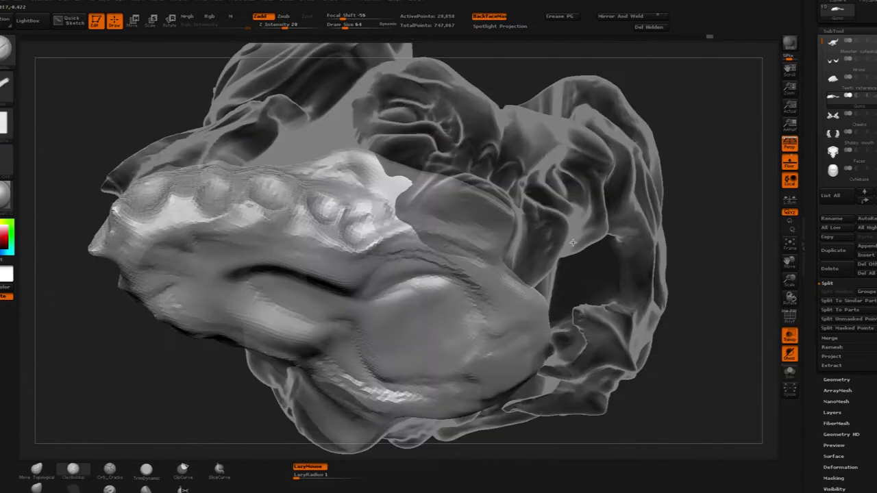
left_click_drag(657, 356, 644, 391)
mouse_move(416, 197)
left_mouse_down()
mouse_move(439, 184)
mouse_move(456, 263)
left_mouse_up()
mouse_move(414, 236)
left_mouse_down()
mouse_move(483, 328)
mouse_move(617, 288)
mouse_move(468, 201)
left_mouse_up()
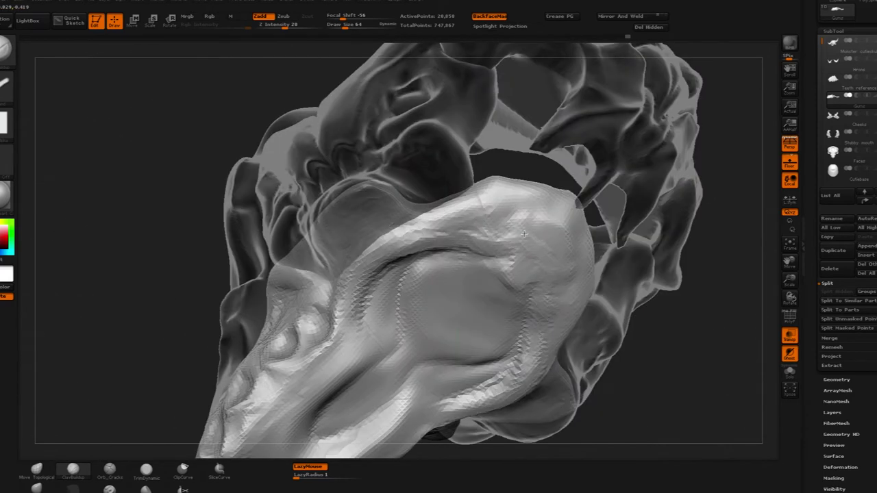
mouse_move(523, 235)
left_mouse_down()
mouse_move(742, 349)
mouse_move(405, 313)
mouse_move(578, 263)
mouse_move(460, 184)
left_mouse_up()
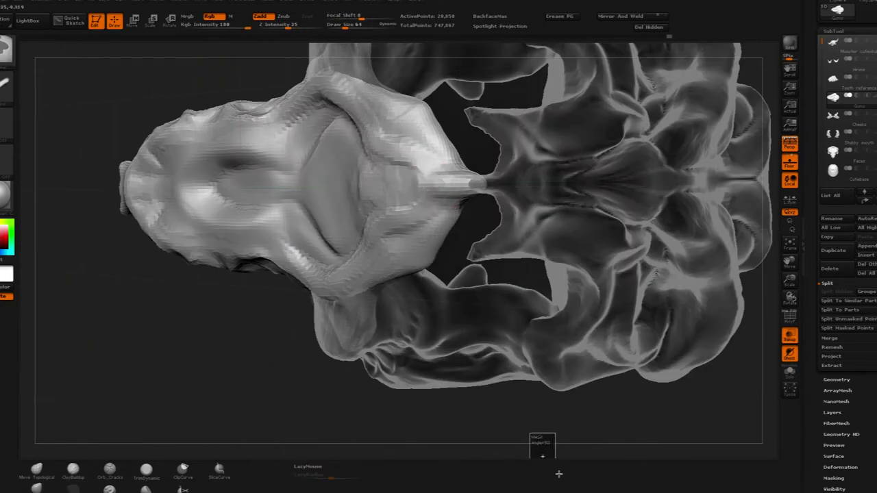
Step: Remesh the gums with DynaMesh at a resolution of 256
left_click_drag(559, 474, 561, 476, "ctrl")
left_click_drag(557, 384, 586, 324)
left_click(839, 379)
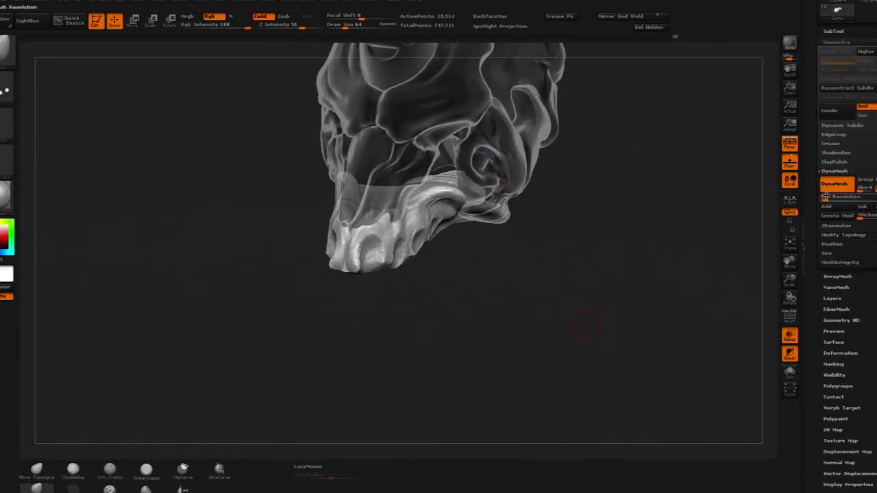
left_click_drag(288, 286, 527, 351, "ctrl")
Step: Refine the tooth sockets and the arched ridge along the side of the gums with the ClayBuildup brush
left_click_drag(504, 281, 473, 343, "alt")
left_click(73, 471)
left_click_drag(345, 236, 363, 226)
mouse_move(561, 329)
left_mouse_down()
mouse_move(490, 322)
mouse_move(582, 322)
mouse_move(490, 325)
left_mouse_up()
mouse_move(319, 220)
left_mouse_down()
mouse_move(406, 170)
mouse_move(387, 164)
mouse_move(467, 154)
left_mouse_up()
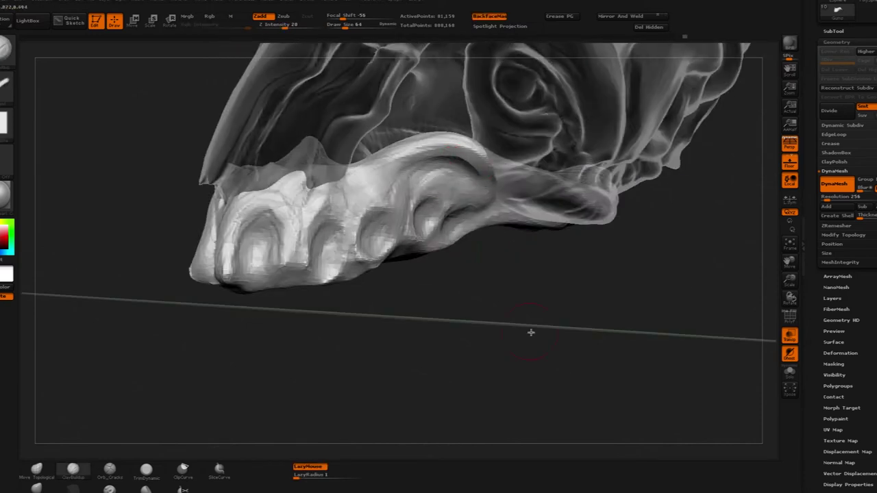
left_click_drag(531, 332, 479, 261)
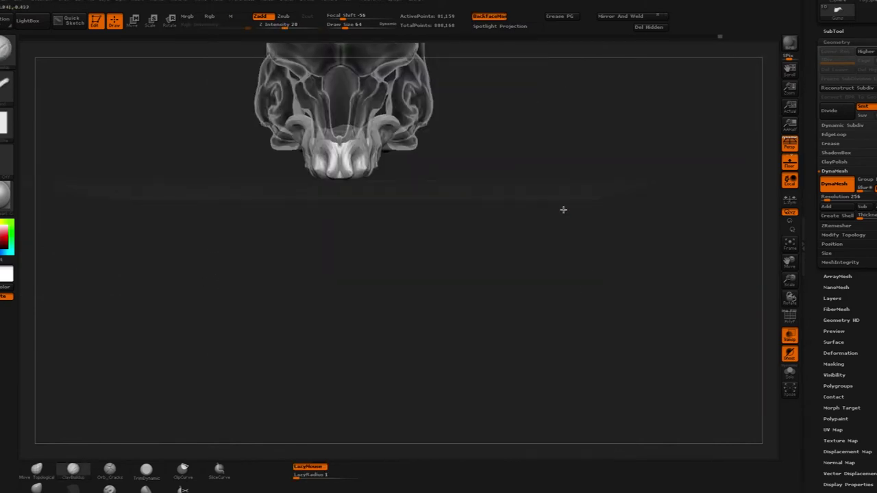
Step: Sculpt raised ridges and hollows at the back of the palate, blending it towards the surrounding skull with transparency off
left_click_drag(564, 208, 498, 263)
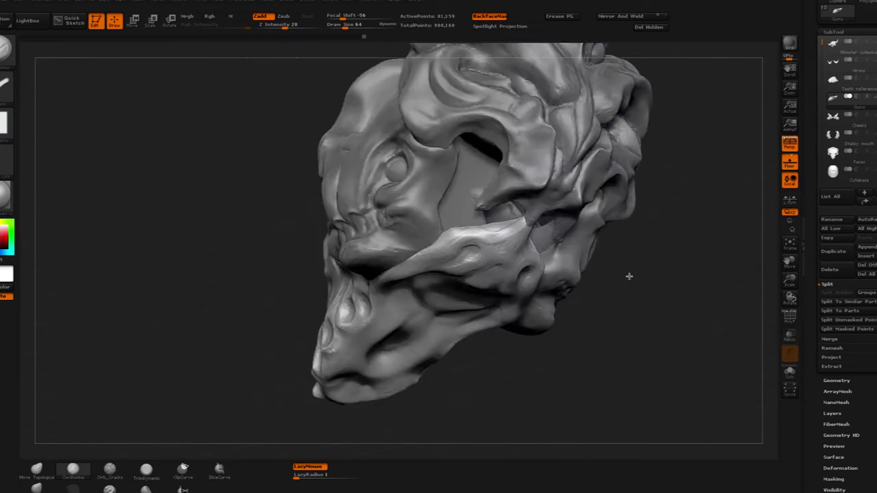
left_click_drag(628, 276, 403, 222)
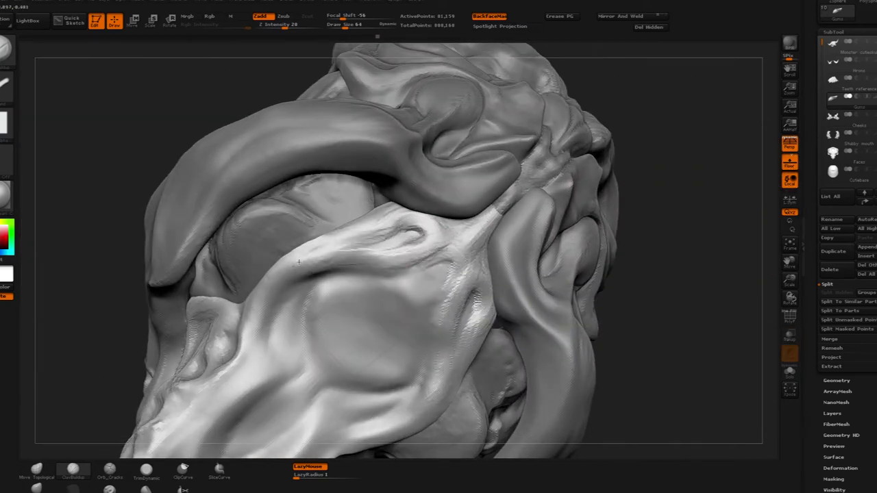
Step: Select the Stubby mouth subtool and rename it as Underface
left_click_drag(668, 280, 687, 225)
left_click(838, 135)
left_click(832, 220)
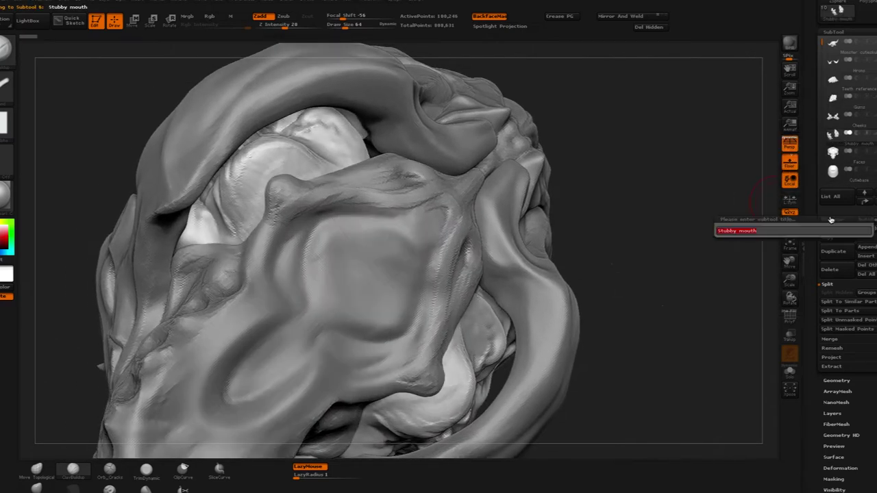
type("underface")
key("Return")
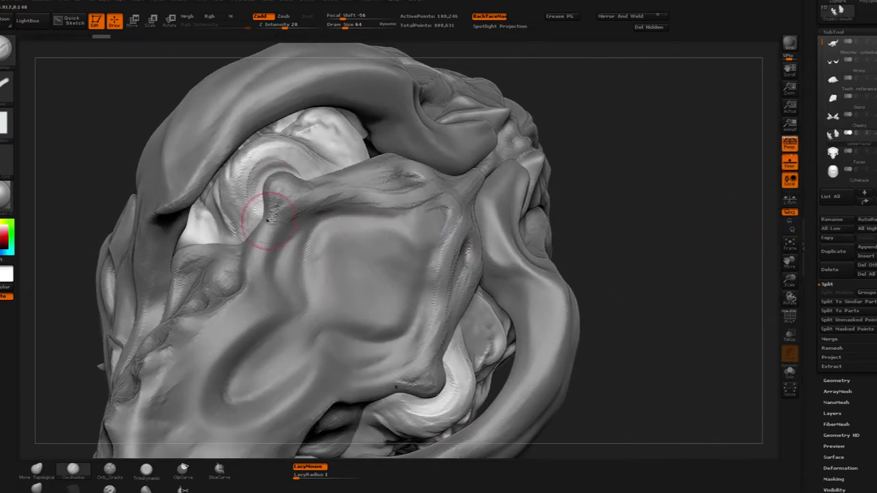
Step: Check the underside parts with transparency and solo, and make the Gums subtool active with transparency off
left_click(789, 335)
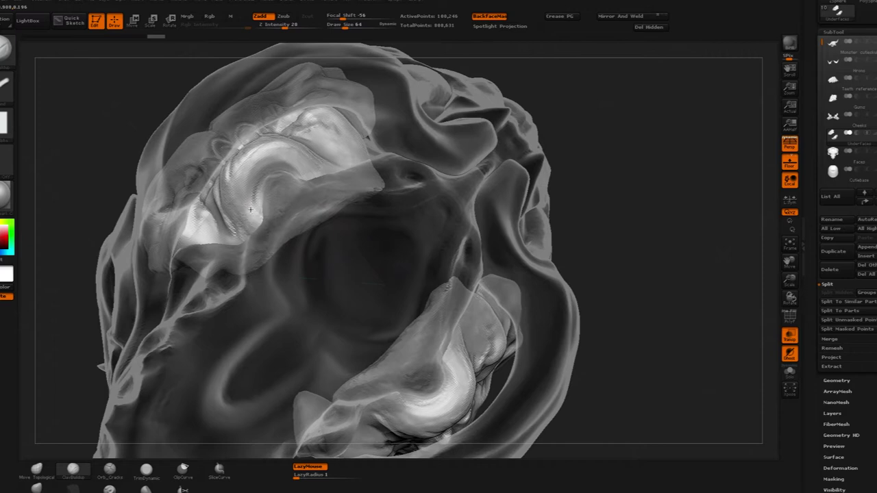
left_click(790, 372)
left_click(790, 372)
left_click(834, 99)
left_click(790, 336)
Step: Build up the rear of the palate and the front of the gums with the ClayBuildup brush
mouse_move(699, 234)
left_mouse_down()
mouse_move(623, 215)
mouse_move(656, 218)
left_mouse_up()
left_click_drag(487, 235, 481, 267)
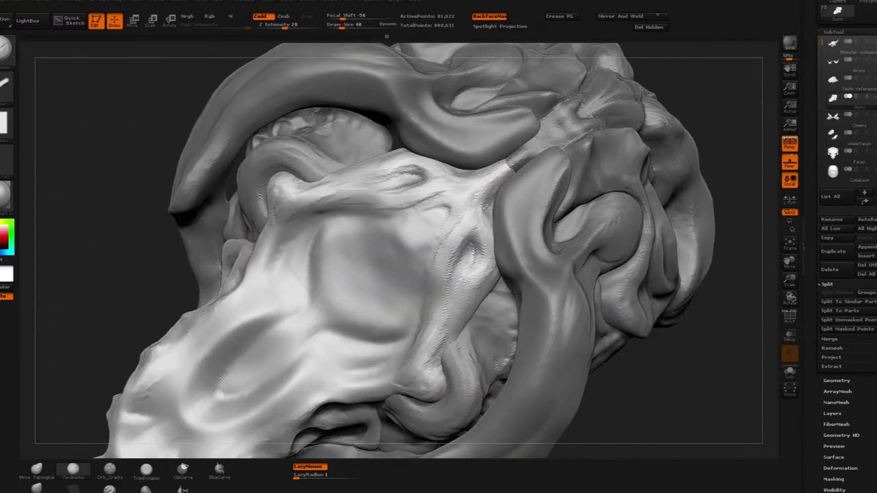
mouse_move(507, 174)
right_mouse_down()
mouse_move(404, 173)
mouse_move(607, 270)
mouse_move(597, 268)
mouse_move(544, 311)
right_mouse_up()
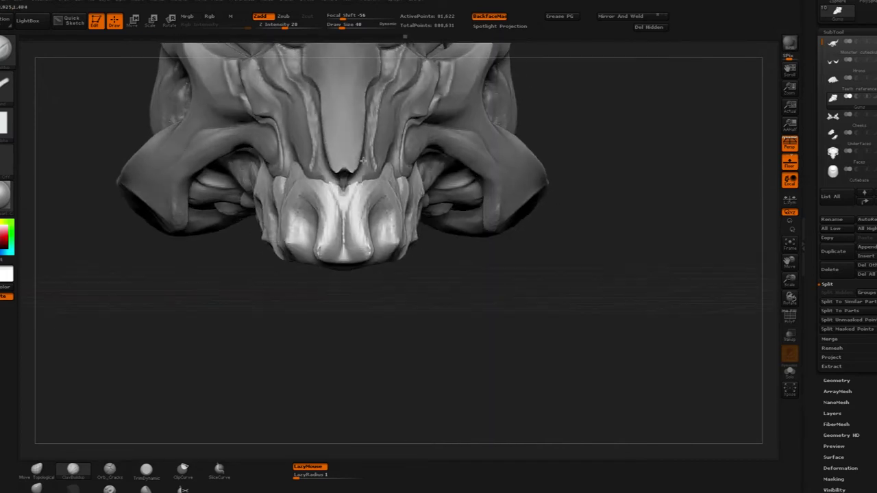
mouse_move(350, 183)
right_mouse_down()
mouse_move(462, 284)
mouse_move(454, 304)
mouse_move(482, 336)
mouse_move(354, 242)
mouse_move(287, 263)
right_mouse_up()
mouse_move(538, 211)
right_mouse_down()
mouse_move(525, 298)
mouse_move(302, 237)
mouse_move(459, 290)
right_mouse_up()
Step: Change the skull's material to MatCap Skin04
key("m")
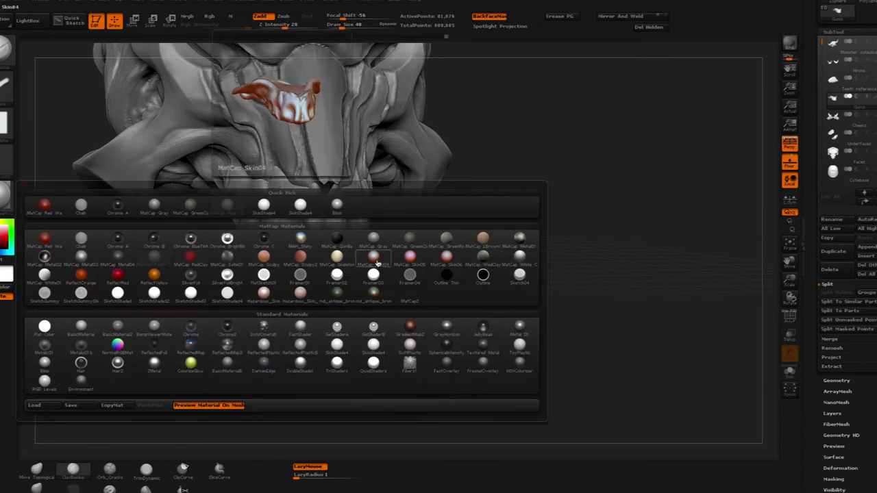
left_click(44, 205)
mouse_move(541, 302)
left_mouse_down()
mouse_move(431, 311)
mouse_move(538, 302)
left_mouse_up()
left_click(5, 197)
left_click(373, 257)
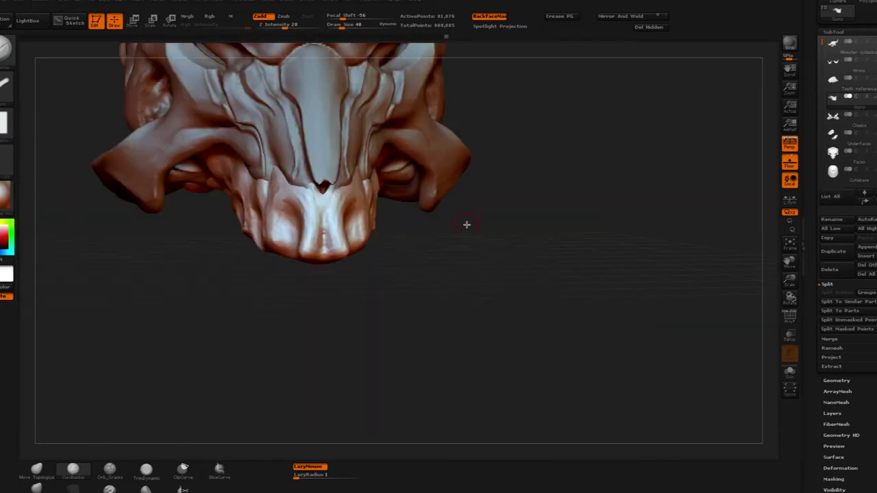
Step: Carve sharper creases around the front and side tooth sockets of the gums
left_click_drag(508, 218, 448, 224)
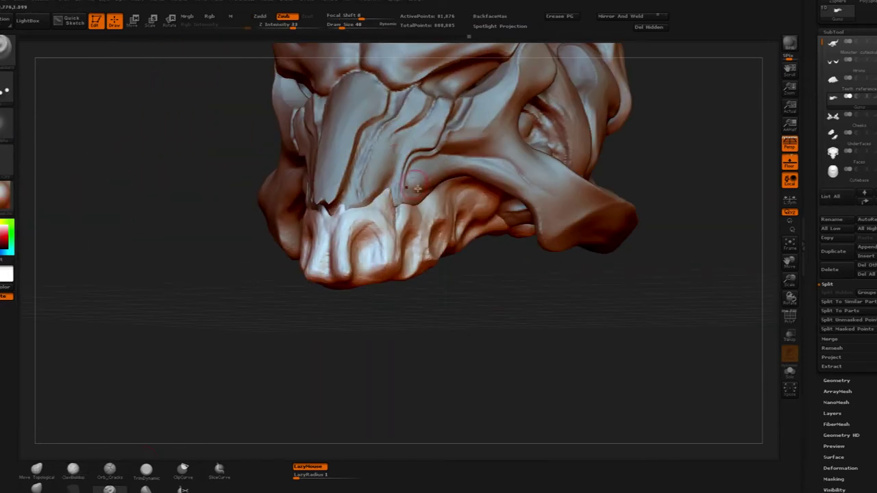
mouse_move(417, 188)
right_mouse_down()
mouse_move(414, 210)
mouse_move(363, 227)
right_mouse_up()
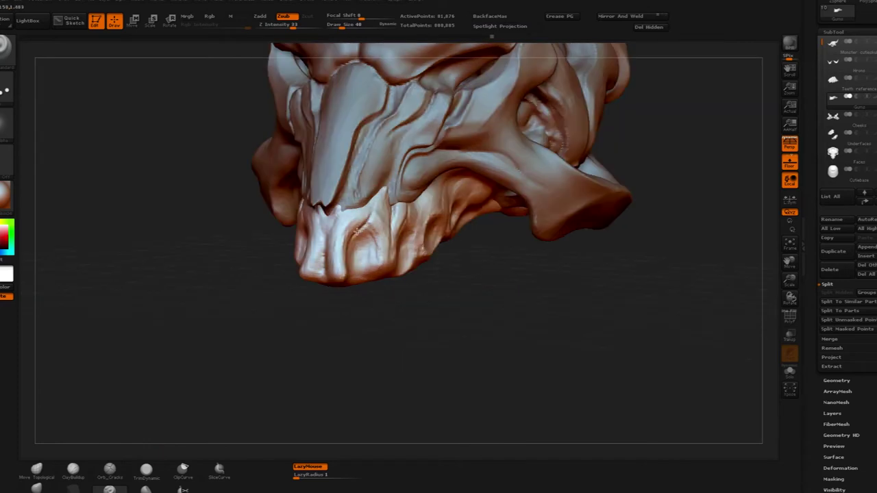
mouse_move(447, 299)
left_mouse_down()
mouse_move(386, 299)
mouse_move(418, 228)
left_mouse_up()
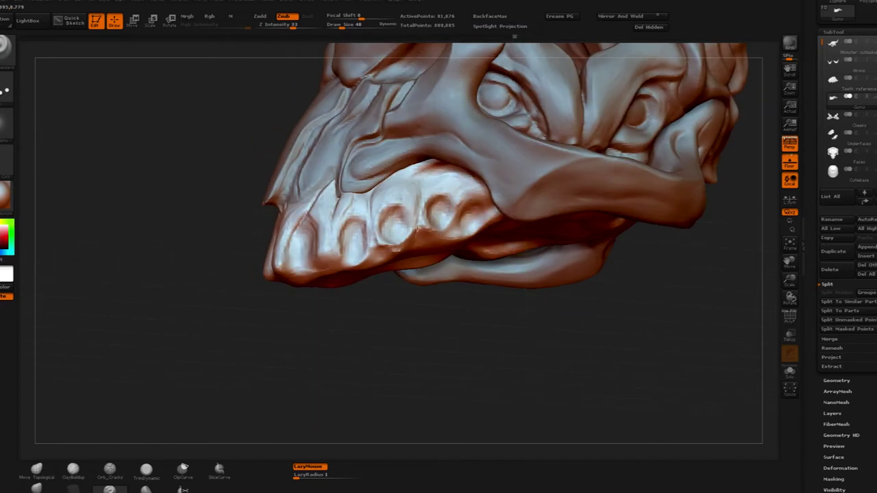
right_click_drag(427, 185, 380, 232)
mouse_move(405, 188)
right_mouse_down()
mouse_move(388, 403)
mouse_move(373, 233)
right_mouse_up()
Step: Build up the lower edge of the gums and the ridges between the sockets with ClayBuildup
left_click(73, 470)
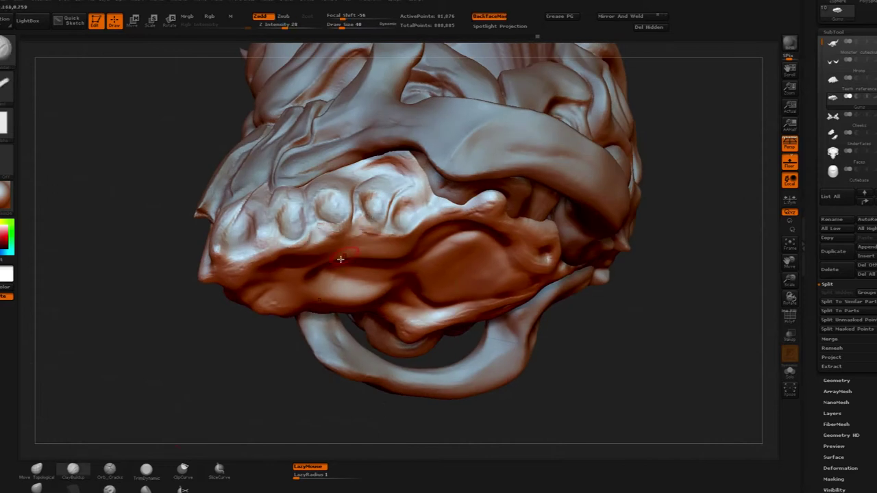
right_click_drag(340, 259, 498, 319)
left_click_drag(519, 252, 446, 199)
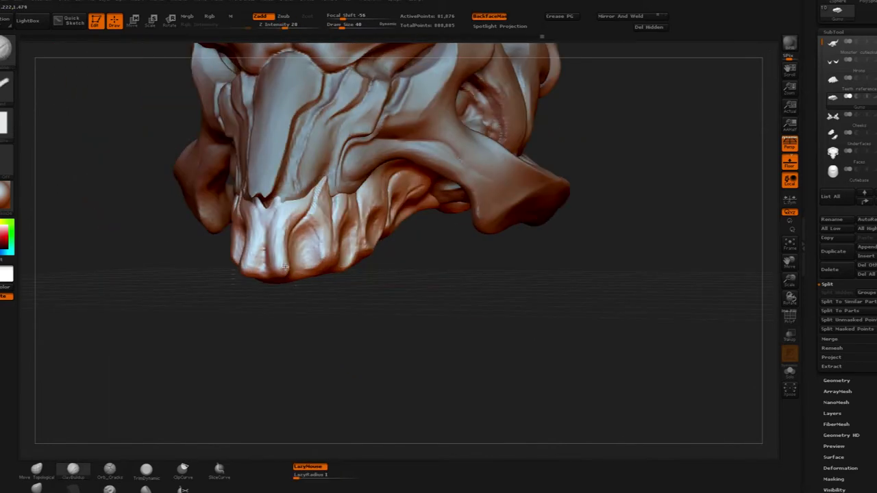
mouse_move(285, 301)
right_mouse_down()
mouse_move(303, 329)
mouse_move(363, 332)
right_mouse_up()
Step: Carve grooves around the front tooth socket and along the lower edge of the gums
left_click(110, 489)
mouse_move(274, 329)
right_mouse_down()
mouse_move(272, 227)
mouse_move(295, 237)
right_mouse_up()
left_click_drag(268, 267, 264, 300)
right_click_drag(273, 306, 483, 317)
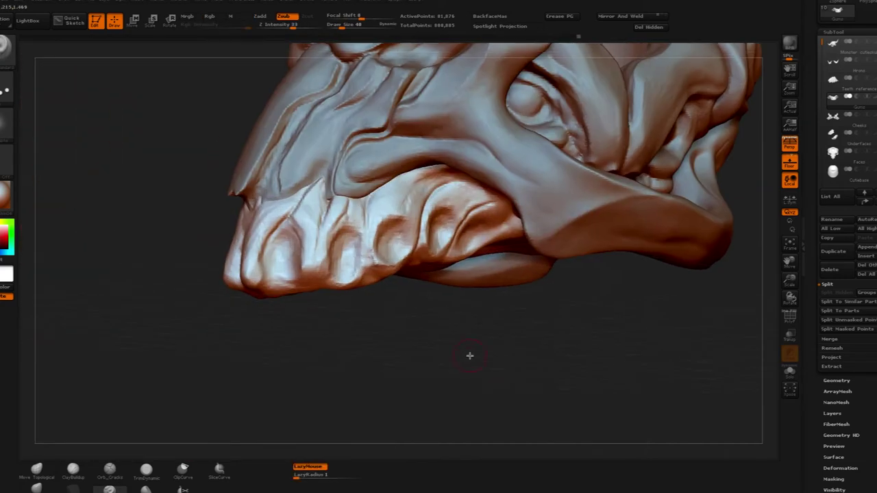
Step: Adjust the gums' shape with the Move brush and define the rear tooth sockets with ClayBuildup
mouse_move(469, 355)
left_mouse_down()
mouse_move(480, 363)
mouse_move(464, 358)
mouse_move(523, 325)
mouse_move(514, 332)
mouse_move(386, 235)
left_mouse_up()
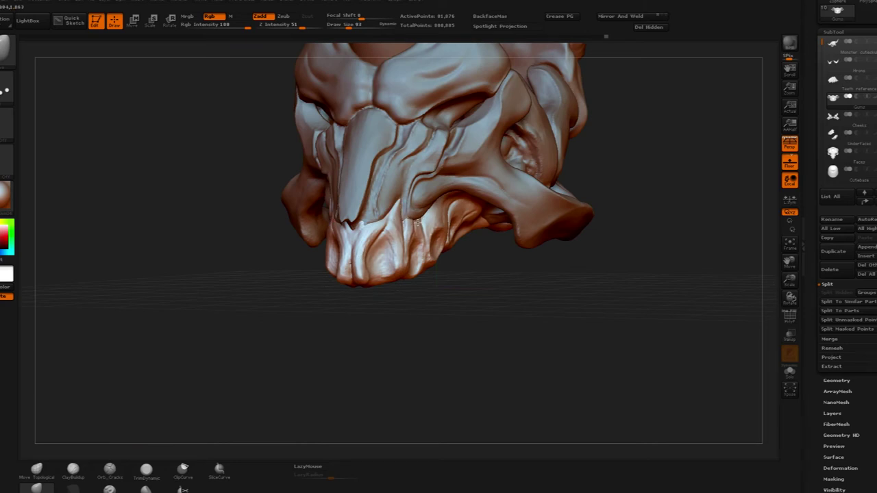
mouse_move(514, 312)
left_mouse_down()
mouse_move(446, 321)
mouse_move(432, 267)
mouse_move(473, 274)
left_mouse_up()
left_click(73, 470)
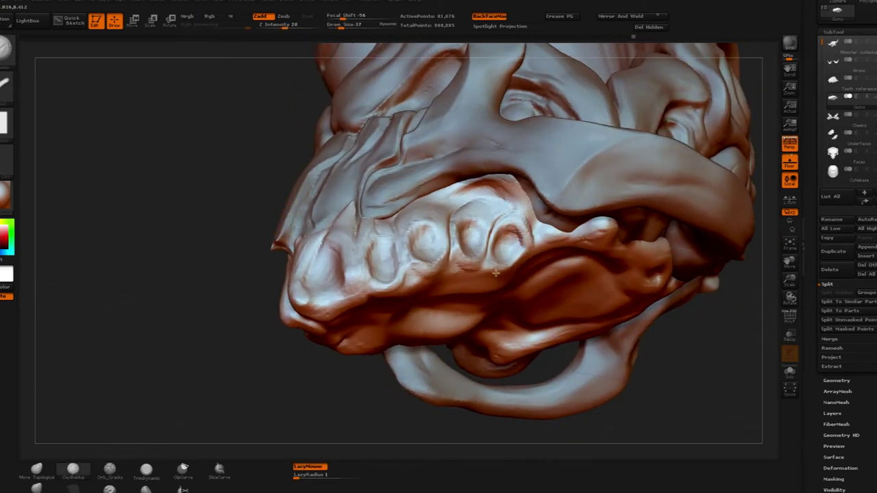
left_click_drag(589, 384, 636, 400, "shift")
mouse_move(576, 288)
left_mouse_down("alt")
mouse_move(547, 311)
mouse_move(597, 306)
left_mouse_up("alt")
Step: Try out darker alternative materials on the skull and restore MatCap Skin04
left_click(6, 197)
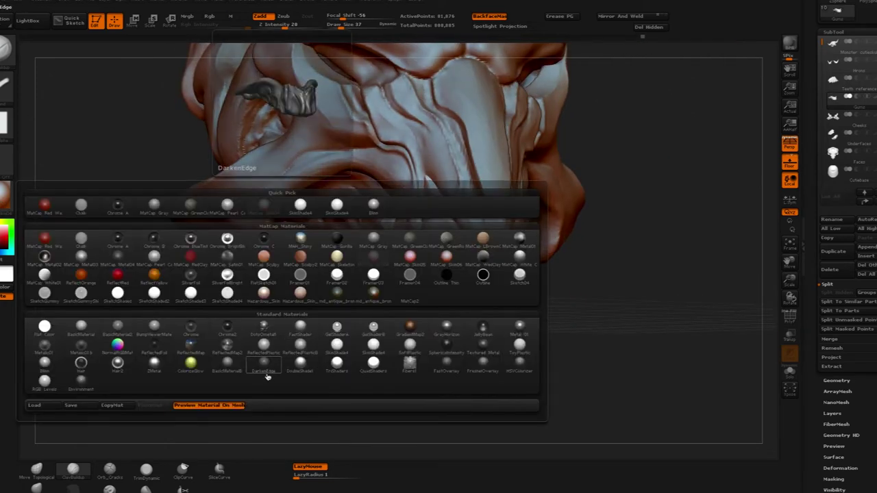
left_click(266, 375)
left_click(6, 197)
mouse_move(610, 345)
left_mouse_down()
mouse_move(521, 345)
mouse_move(554, 364)
left_mouse_up()
left_click(316, 251)
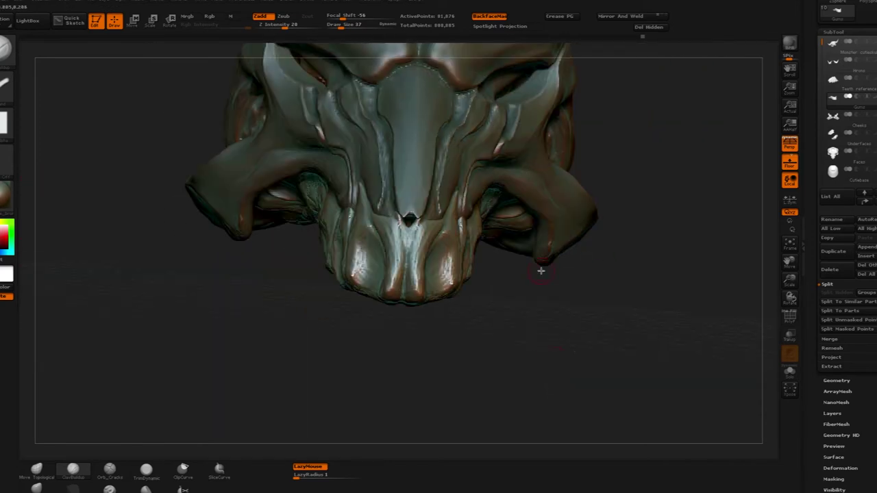
mouse_move(541, 271)
left_mouse_down()
mouse_move(457, 317)
mouse_move(425, 322)
left_mouse_up()
left_click(6, 195)
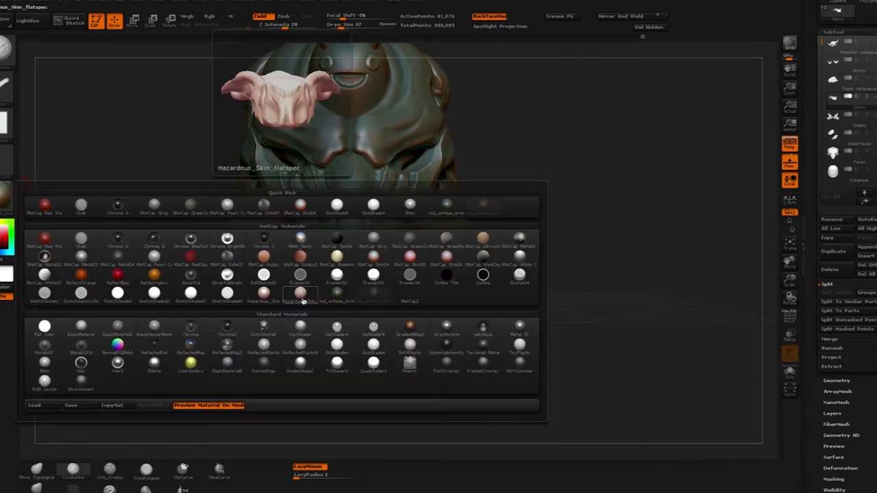
left_click(379, 260)
Step: Insert a polysphere as a new subtool below the gums and make it active
left_click_drag(484, 339, 443, 329)
left_click(868, 258)
left_click(646, 277)
left_click_drag(575, 336, 617, 339)
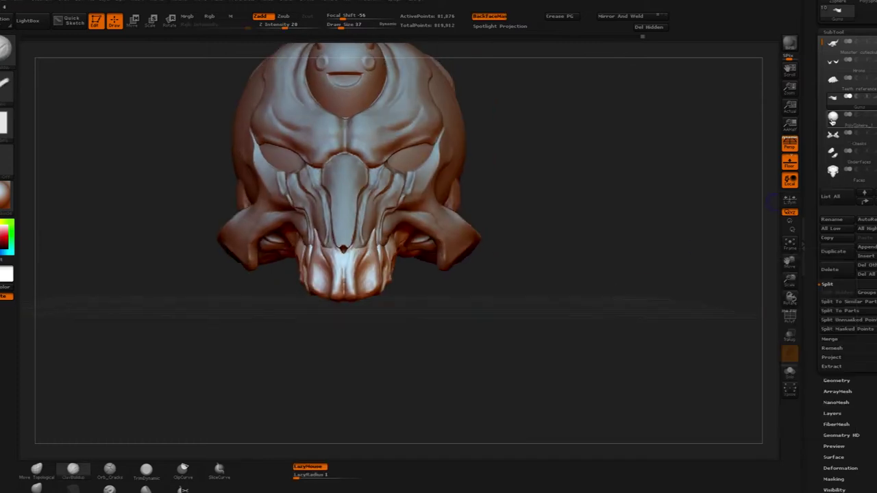
left_click(833, 121)
Step: Turn transparency on and perspective off, and place the reduced sphere beside the gums in the front view
left_click(790, 335)
left_click(786, 144)
key("w")
left_click_drag(365, 92, 417, 145)
left_click_drag(418, 224, 430, 183)
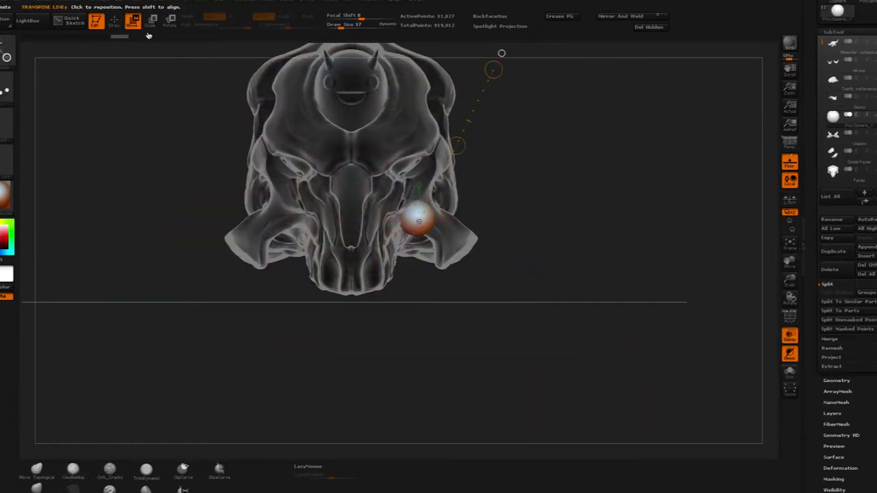
Step: Fit the sphere to a front tooth socket and stretch it into a tall oval
left_click_drag(466, 335, 358, 336, "shift")
left_click_drag(442, 282, 391, 282)
mouse_move(356, 313)
left_mouse_down("shift")
mouse_move(458, 313)
mouse_move(458, 370)
left_mouse_up("shift")
left_click(790, 317)
left_click(790, 318)
key("q")
Step: Convert the oval to a DynaMesh at resolution 128 and pull it into an elongated tooth with the Move brush
left_click(838, 380)
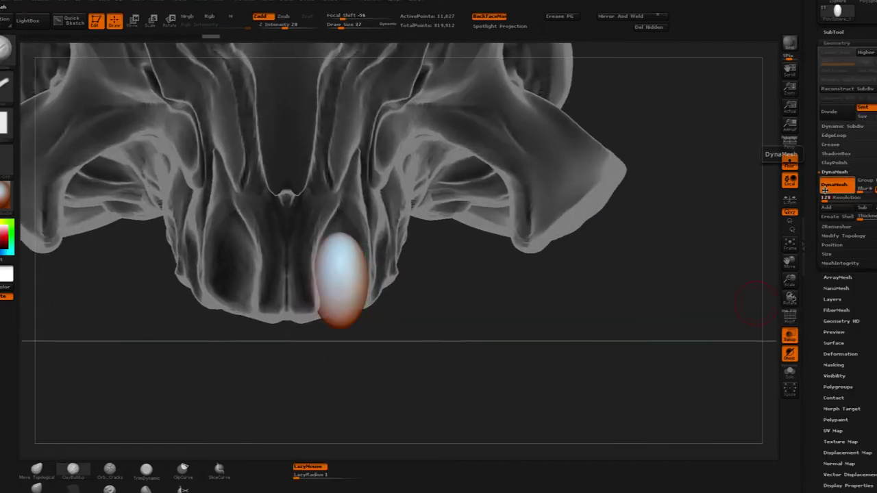
left_click(829, 187)
left_click_drag(352, 328, 348, 352)
mouse_move(459, 384)
left_mouse_down()
mouse_move(459, 302)
mouse_move(460, 438)
mouse_move(357, 383)
left_mouse_up()
left_click_drag(377, 322, 362, 319)
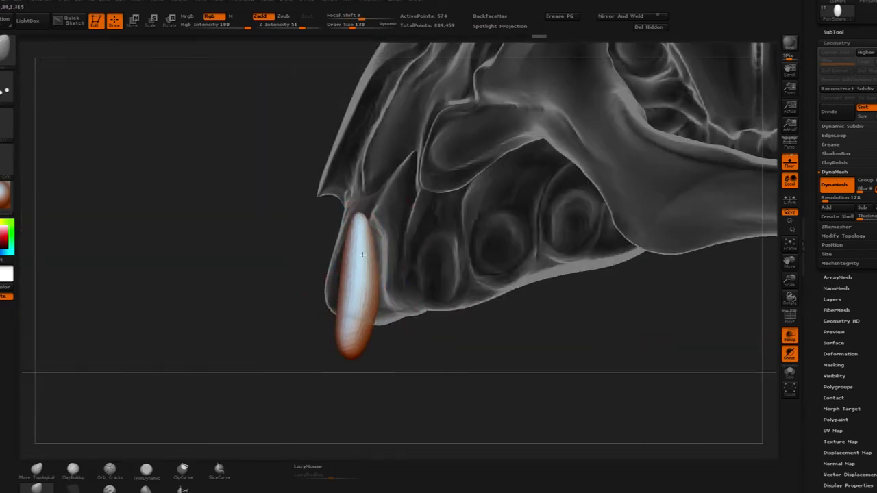
Step: Tilt and widen the tooth in side view so it follows the slope of the front socket
left_click_drag(417, 405, 418, 308, "shift")
left_click(133, 21)
mouse_move(362, 270)
left_mouse_down("shift")
mouse_move(363, 181)
mouse_move(405, 182)
left_mouse_up("shift")
mouse_move(363, 89)
left_mouse_down("shift")
mouse_move(364, 170)
mouse_move(382, 176)
left_mouse_up("shift")
left_click_drag(432, 288, 520, 274)
key("q")
Step: Refine the tooth's side outline against the front socket with the Move brush
left_click_drag(480, 137, 381, 135)
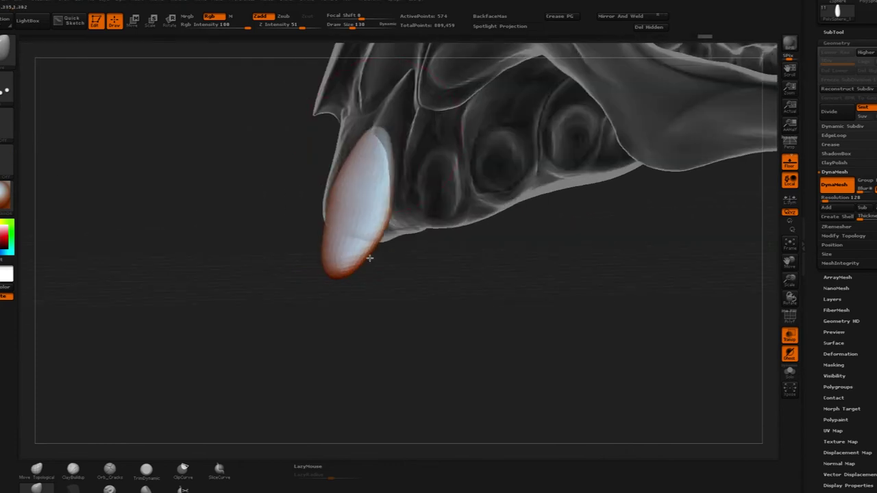
left_click_drag(370, 258, 364, 253)
left_click_drag(466, 384, 466, 302, "shift")
left_click_drag(439, 356, 521, 356, "shift")
Step: Isolate the tooth, swell its crown with a low-intensity brush and remesh it into a smooth pear shape
left_click(789, 372)
left_click(5, 51)
left_click(566, 199)
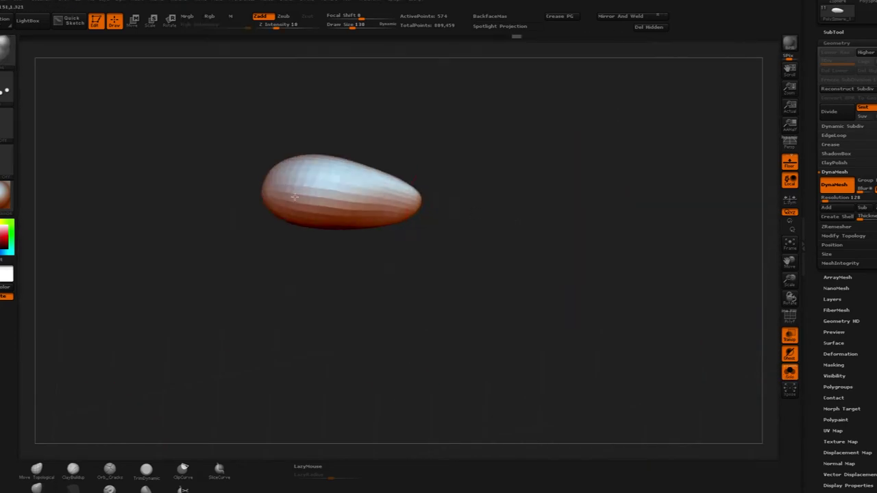
left_click_drag(323, 192, 295, 189)
mouse_move(493, 322)
left_mouse_down()
mouse_move(537, 281)
mouse_move(568, 308)
left_mouse_up()
left_click_drag(479, 274, 472, 357)
left_click_drag(335, 181, 319, 198)
left_click_drag(508, 343, 552, 363, "shift")
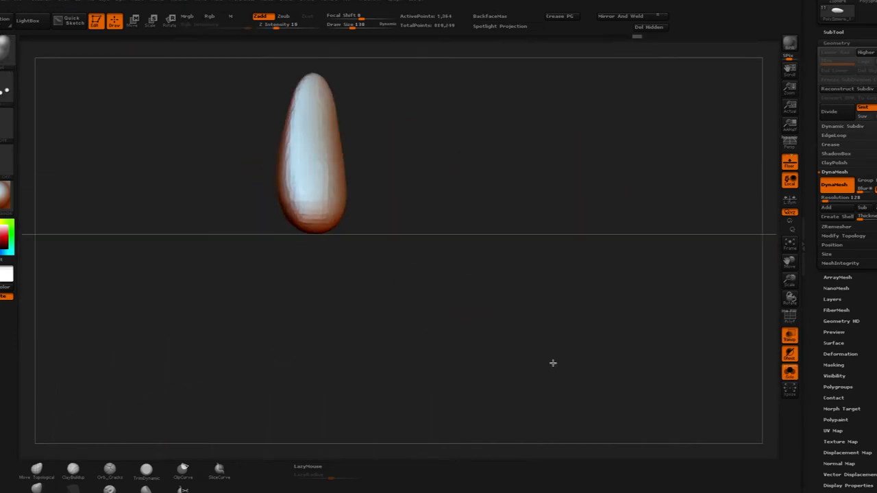
Step: Show the whole skull again and flatten the faces of the tooth's crown
left_click(790, 372)
left_click_drag(582, 301, 519, 295)
mouse_move(519, 295)
right_mouse_down()
mouse_move(510, 192)
mouse_move(388, 193)
right_mouse_up()
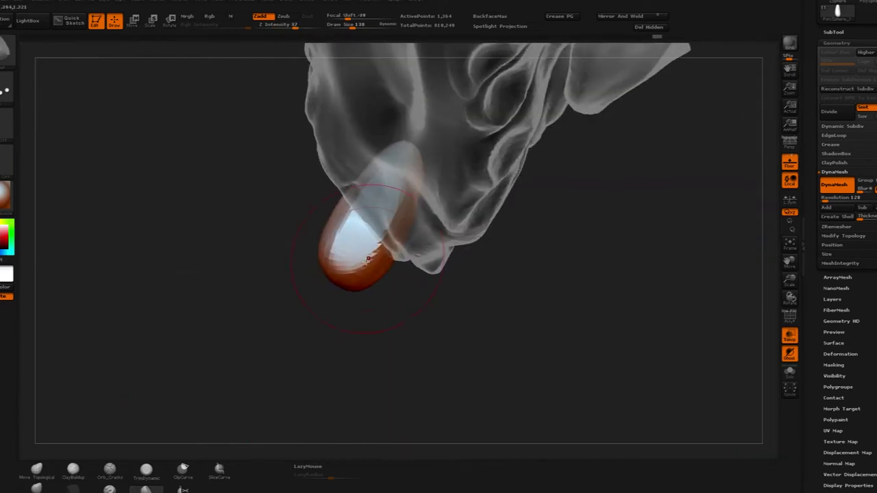
mouse_move(368, 259)
right_mouse_down()
mouse_move(436, 268)
mouse_move(376, 231)
mouse_move(525, 300)
mouse_move(438, 134)
mouse_move(435, 246)
mouse_move(541, 246)
mouse_move(470, 320)
right_mouse_up()
Step: Adjust the front tooth with the Move brush, mirror it to the opposite socket and turn transparency off
left_click(37, 487)
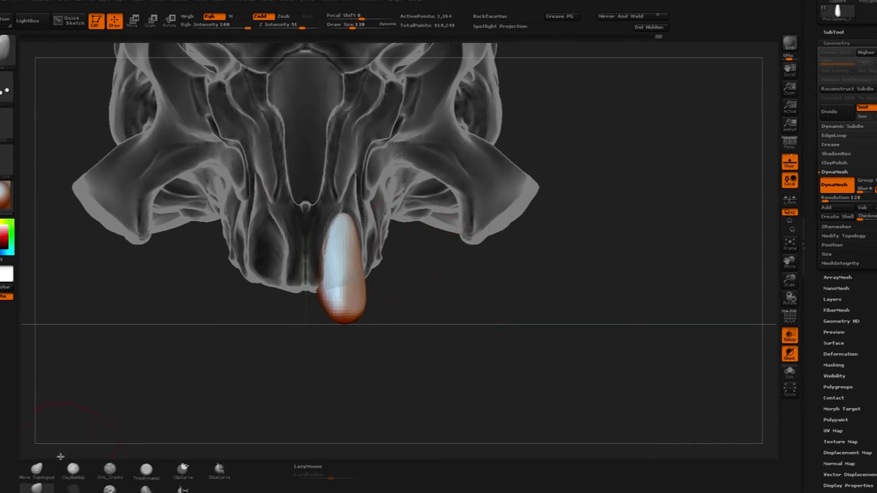
mouse_move(336, 326)
right_mouse_down()
mouse_move(411, 322)
mouse_move(361, 207)
right_mouse_up()
right_click_drag(382, 276, 439, 254, "ctrl")
left_click(790, 336)
Step: Reshape the lower ends of the paired front teeth with the Move brush
right_click_drag(589, 309, 420, 304)
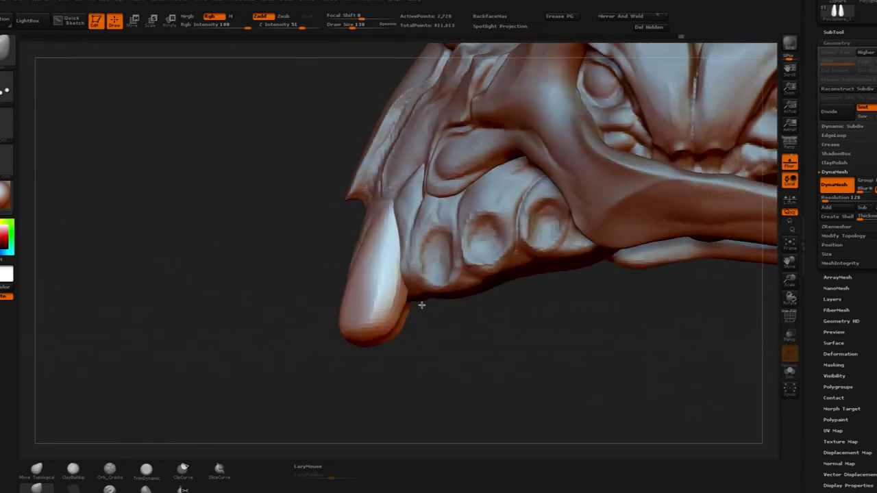
left_click_drag(396, 309, 407, 313)
right_click_drag(411, 322, 521, 319)
Step: Plane the front teeth's faces with the TrimDynamic brush and apply ClayPolish to them
right_click_drag(376, 317, 504, 276)
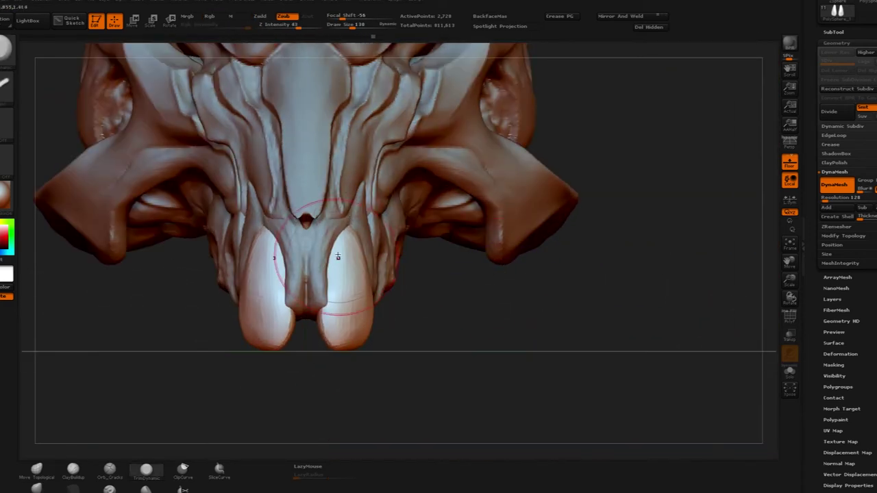
right_click_drag(493, 338, 384, 316)
right_click_drag(438, 322, 557, 331)
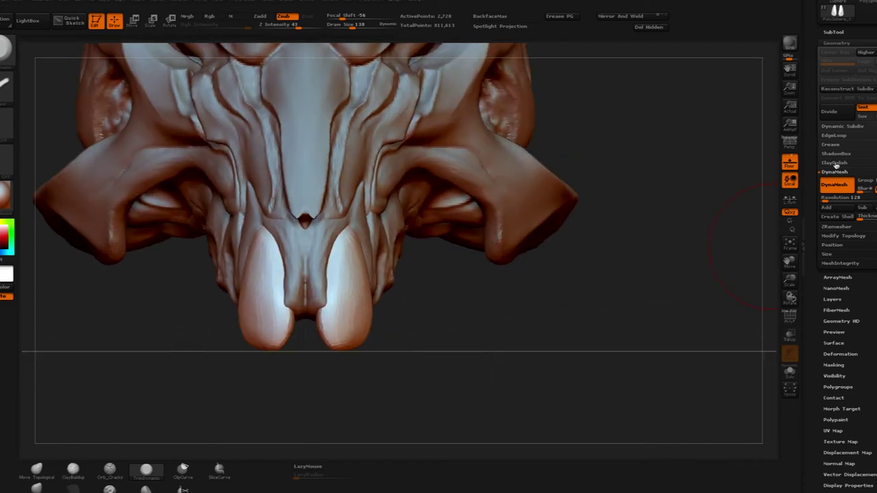
left_click(838, 164)
left_click(835, 180)
Step: Duplicate the front teeth towards the second pair of sockets and scale the copies down, with transparency on
mouse_move(496, 402)
left_mouse_down()
mouse_move(520, 333)
mouse_move(479, 329)
left_mouse_up()
left_click(133, 22)
left_click_drag(265, 206, 248, 319)
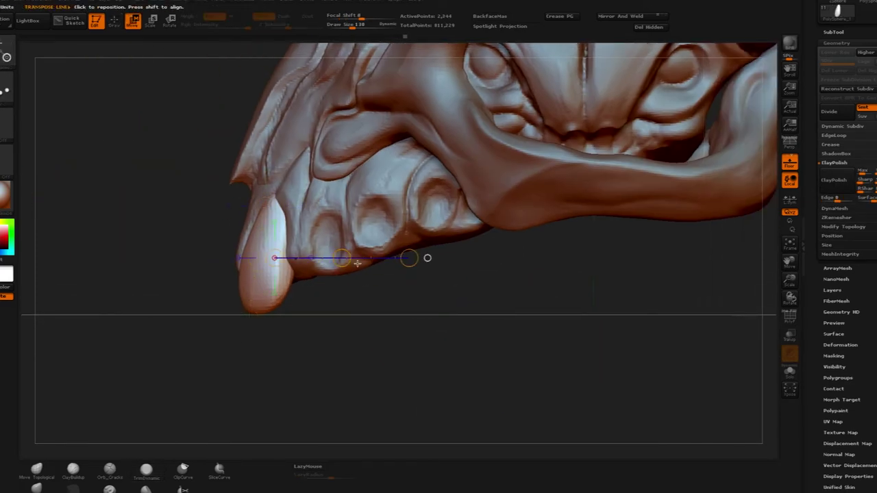
left_click(790, 336)
left_click_drag(548, 357, 341, 275)
key("e")
key("w")
Step: Move and rotate the copied teeth to line up with the second pair of sockets
left_click_drag(424, 342, 364, 205)
left_click_drag(312, 205, 268, 98)
key("r")
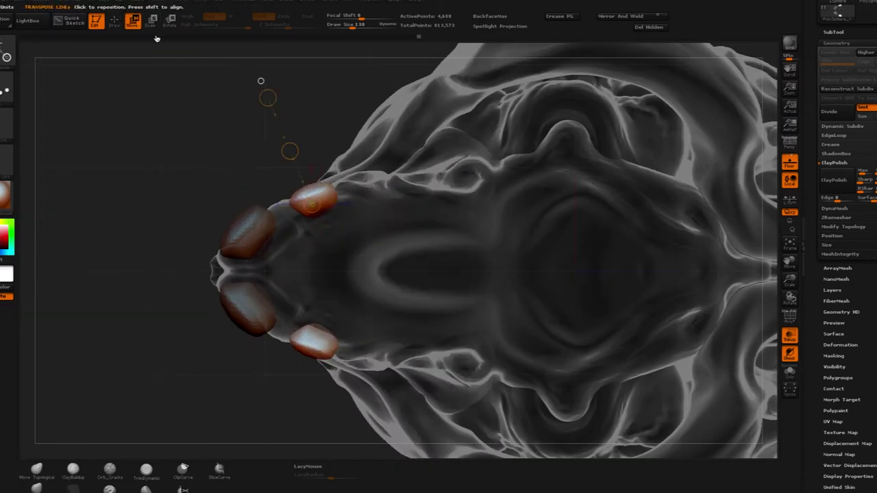
left_click_drag(289, 150, 287, 143)
mouse_move(390, 102)
left_mouse_down()
mouse_move(397, 139)
mouse_move(498, 251)
mouse_move(505, 324)
left_mouse_up()
left_click_drag(322, 274, 427, 274)
Step: Reshape the second pair of teeth into narrower, pointed forms and carve a crease along their faces
left_click(39, 471)
left_click_drag(561, 308, 437, 303)
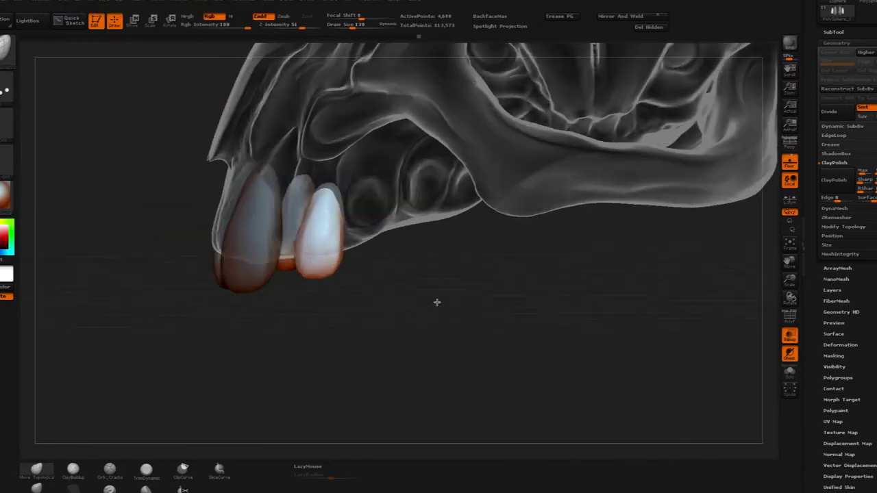
right_click_drag(436, 302, 418, 260)
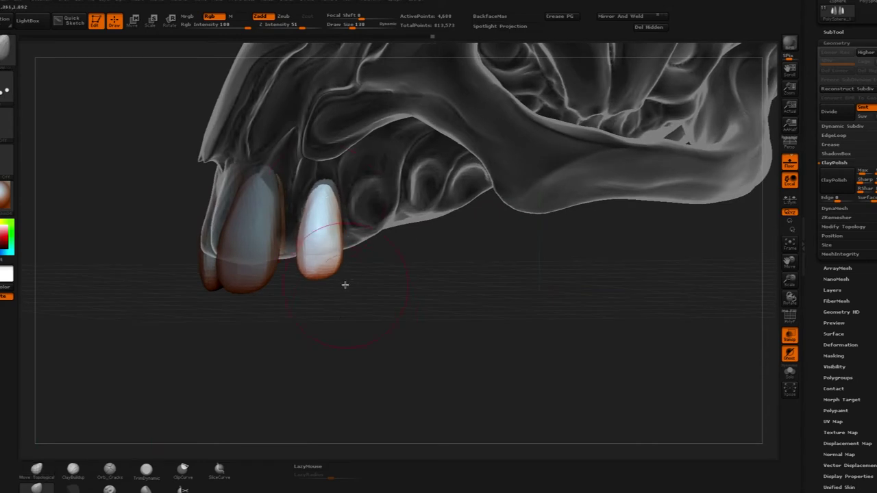
mouse_move(345, 285)
right_mouse_down()
mouse_move(337, 274)
mouse_move(342, 55)
right_mouse_up()
right_click_drag(337, 281, 333, 248)
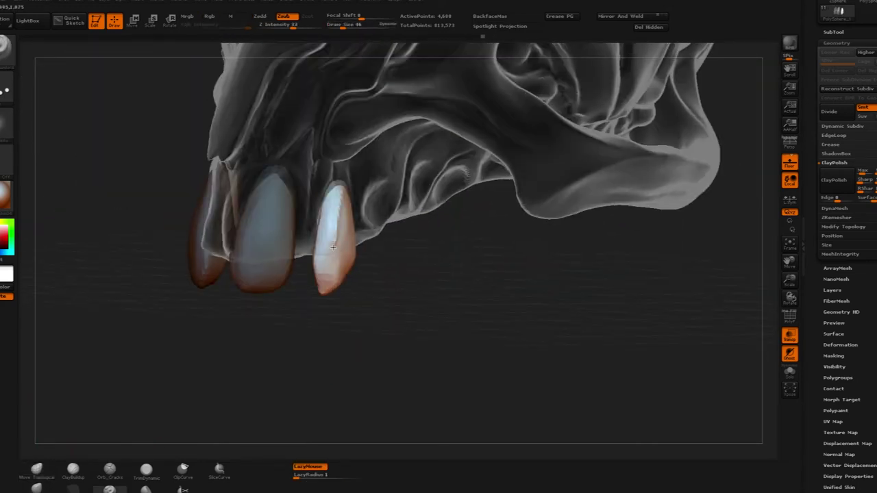
Step: Clear the mask, trim the second teeth's surfaces with TrimDynamic and show the wireframe
left_click_drag(434, 347, 434, 348, "ctrl")
mouse_move(424, 227)
right_mouse_down()
mouse_move(418, 296)
mouse_move(406, 297)
right_mouse_up()
left_click(146, 471)
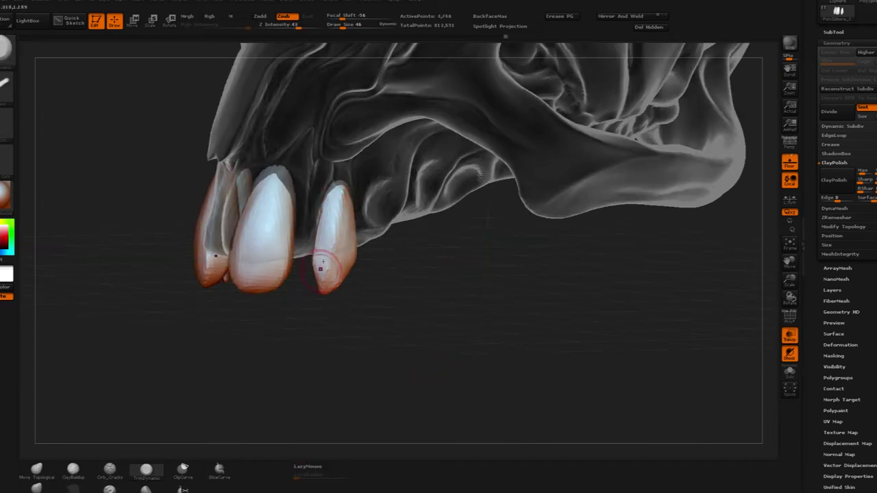
right_click_drag(323, 262, 511, 355)
key("shift+f")
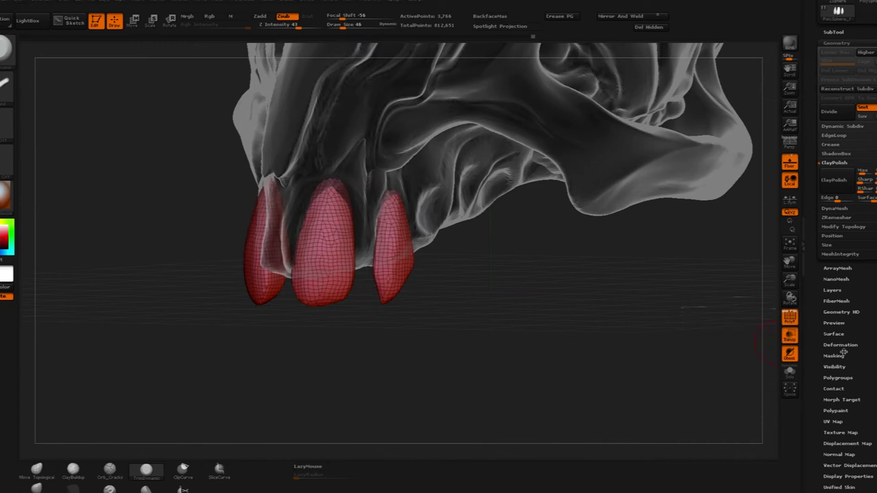
Step: Split the teeth into polygroups with Auto Groups, apply Mirror And Weld, and regroup them
left_click(838, 378)
left_click(838, 173)
left_click(638, 18)
mouse_move(479, 259)
right_mouse_down()
mouse_move(542, 256)
mouse_move(481, 258)
right_mouse_up()
left_click(838, 172)
mouse_move(549, 265)
right_mouse_down()
mouse_move(465, 280)
mouse_move(465, 316)
right_mouse_up()
Step: Duplicate the second teeth towards the third pair of sockets, then move and rotate the copies to fit
key("w")
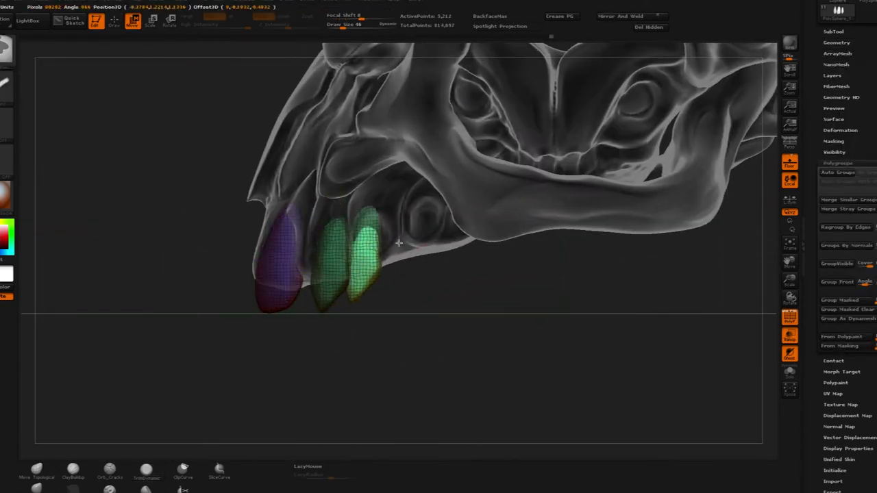
right_click_drag(398, 242, 377, 312)
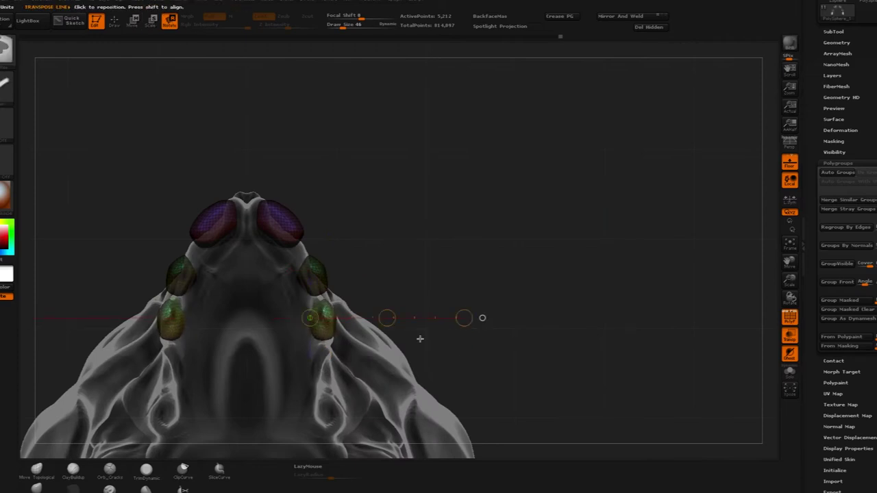
right_click_drag(409, 310, 339, 258)
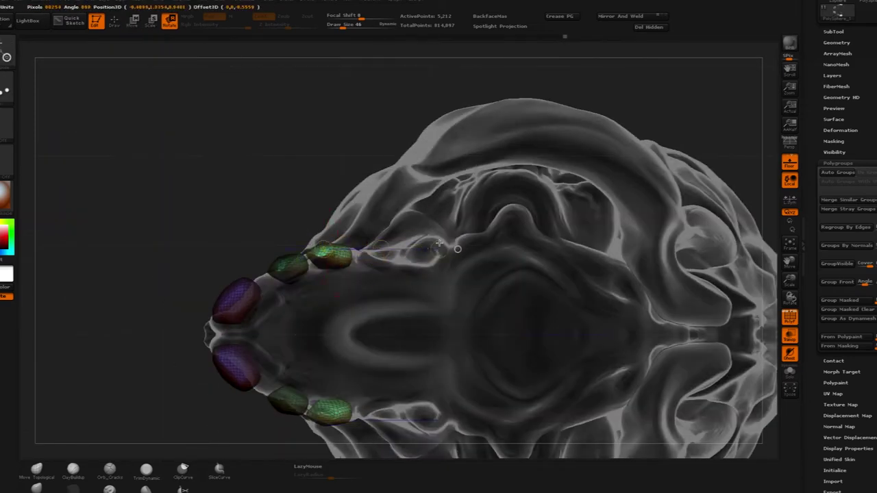
right_click_drag(439, 243, 327, 276)
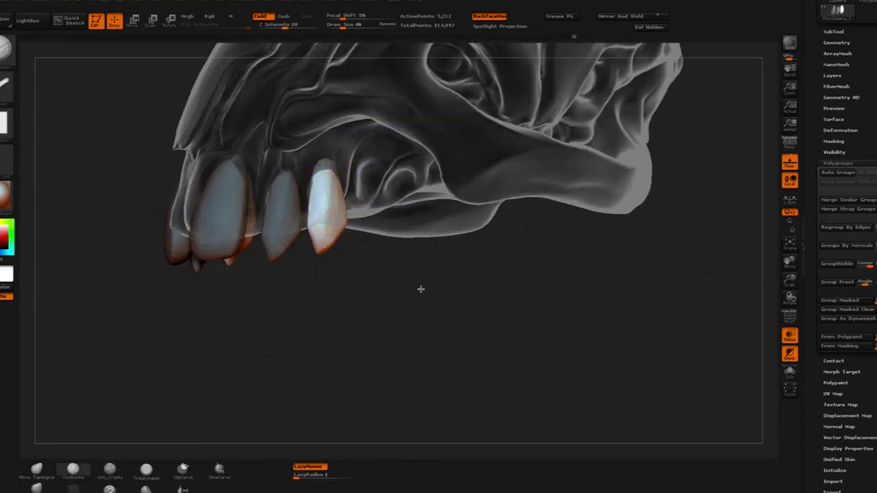
Step: Shape the third pair of teeth with ClayBuildup and TrimDynamic, with wireframe and transparency off
mouse_move(421, 290)
right_mouse_down()
mouse_move(330, 236)
mouse_move(438, 258)
mouse_move(385, 252)
mouse_move(310, 372)
right_mouse_up()
left_click(146, 471)
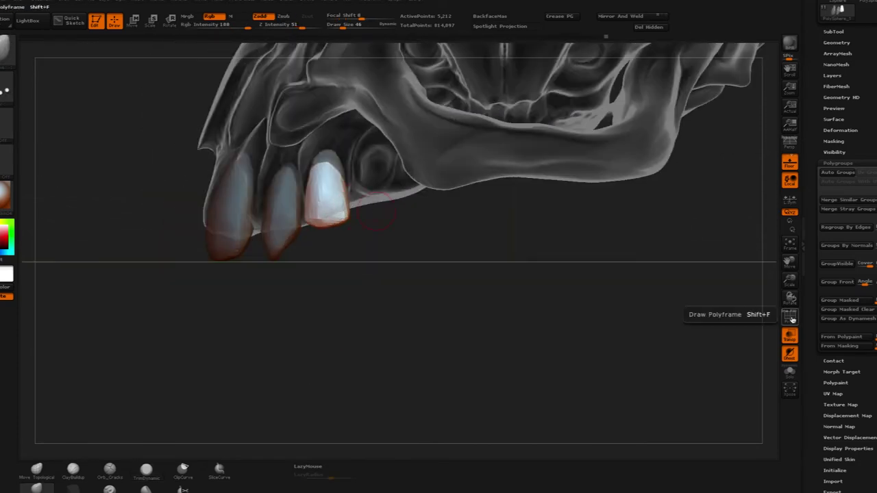
left_click(790, 335)
Step: Enlarge the brush to draw size 88 and reshape the third pair of teeth to fit along the gum line
mouse_move(438, 267)
right_mouse_down()
mouse_move(523, 263)
mouse_move(541, 250)
right_mouse_up()
key("bracketright")
key("bracketright")
key("bracketright")
key("bracketright")
mouse_move(479, 262)
right_mouse_down()
mouse_move(402, 261)
mouse_move(399, 142)
right_mouse_up()
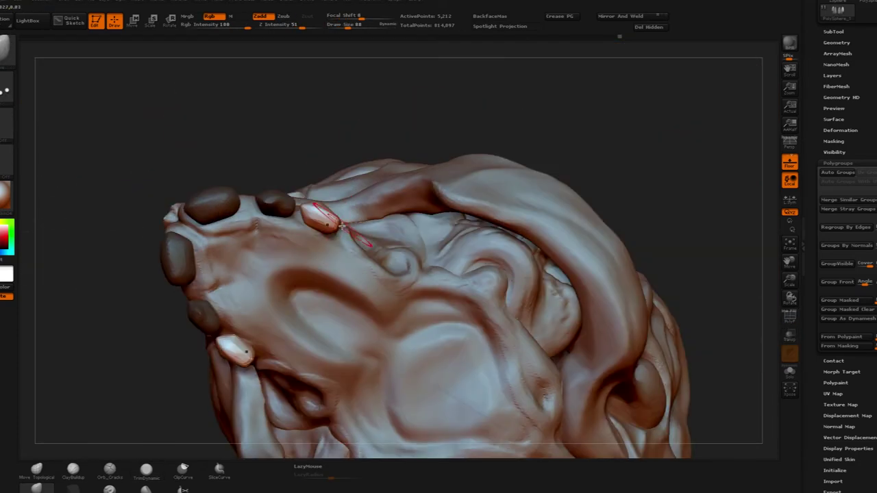
right_click_drag(311, 220, 321, 173)
mouse_move(325, 207)
right_mouse_down()
mouse_move(421, 253)
mouse_move(466, 241)
mouse_move(452, 272)
mouse_move(349, 219)
mouse_move(465, 281)
mouse_move(455, 273)
right_mouse_up()
Step: Duplicate the third teeth into the fourth pair of sockets and align the copies with the tooth row
key("w")
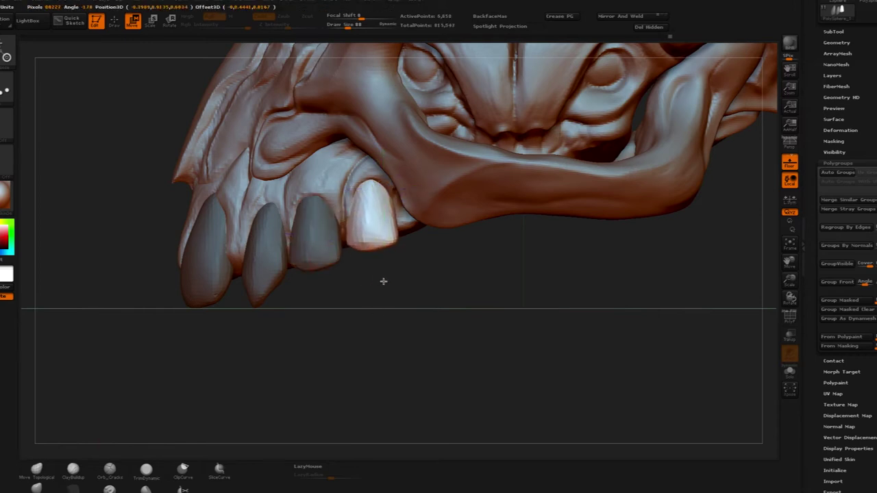
right_click_drag(383, 281, 374, 201)
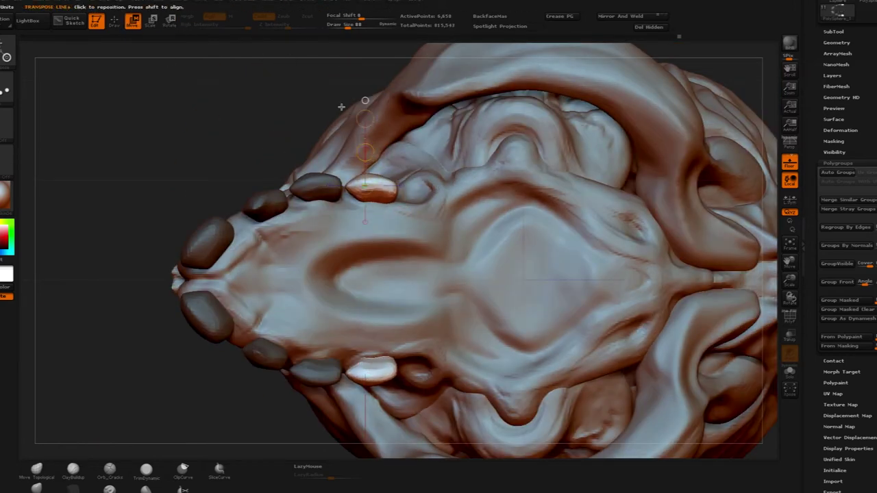
right_click_drag(341, 107, 369, 215)
left_click_drag(375, 265, 372, 265)
right_click_drag(373, 265, 370, 147)
left_click_drag(346, 368, 341, 366)
mouse_move(298, 75)
right_mouse_down()
mouse_move(294, 156)
mouse_move(472, 300)
mouse_move(423, 297)
mouse_move(450, 290)
mouse_move(453, 303)
mouse_move(439, 246)
right_mouse_up()
key("q")
right_click_drag(438, 246, 396, 320)
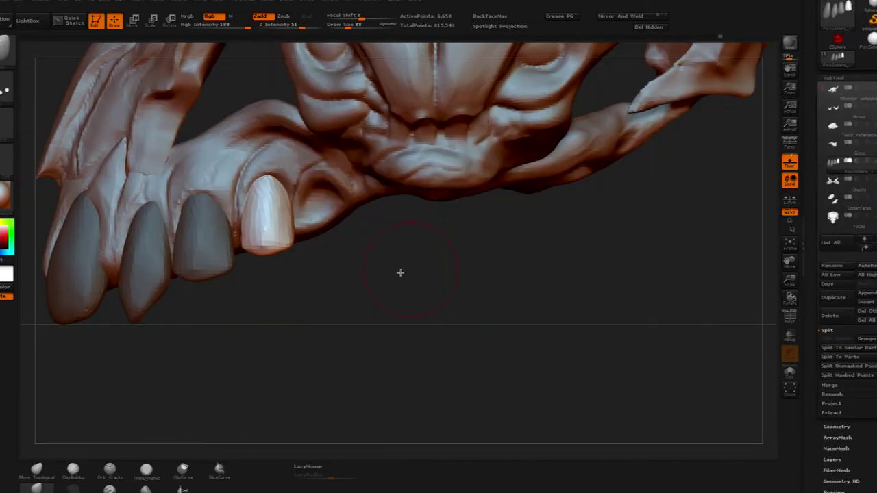
Step: Duplicate the fourth teeth into the fifth pair of sockets and reposition the copies on the palate edge
key("w")
left_click_drag(345, 219, 429, 223)
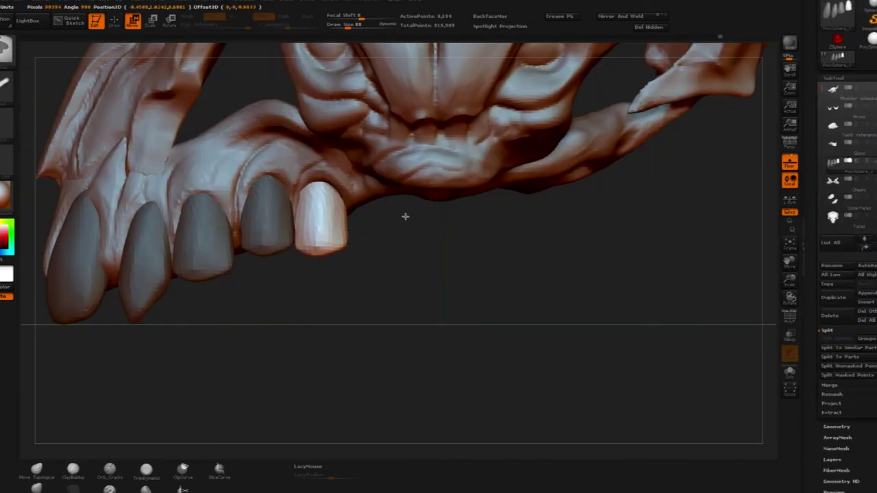
right_click_drag(325, 194, 333, 259)
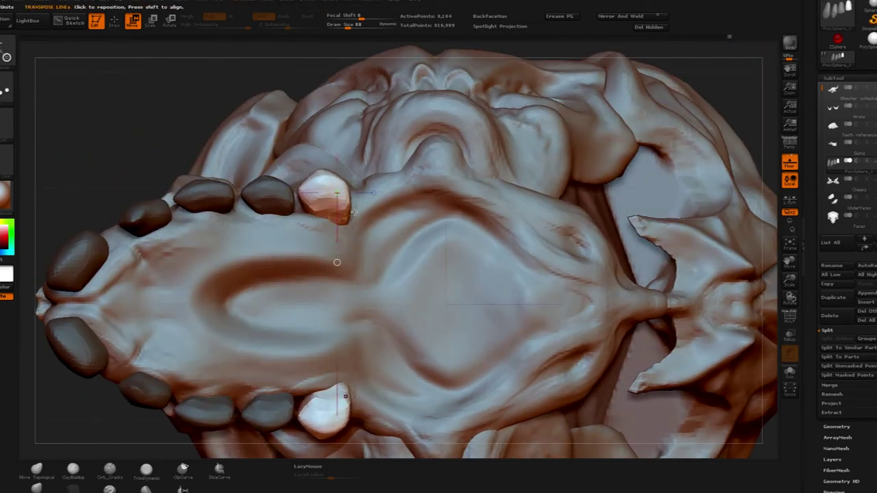
right_click_drag(355, 104, 296, 204)
right_click_drag(506, 198, 387, 149)
Step: Isolate the teeth, carve the biting surfaces of the rearmost pair with DamStandard, and show the skull again
left_click(790, 372)
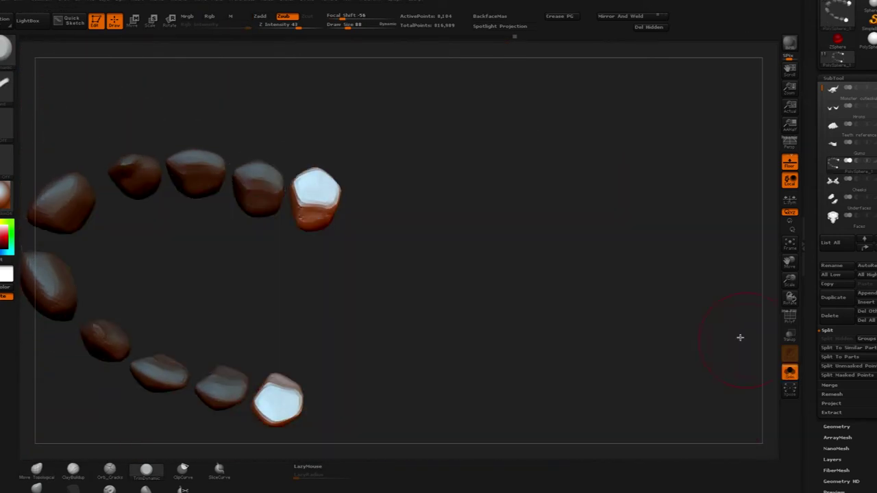
mouse_move(740, 337)
right_mouse_down()
mouse_move(470, 192)
mouse_move(407, 209)
right_mouse_up()
left_click(110, 490)
left_click_drag(301, 198, 309, 223)
right_click_drag(309, 223, 439, 274)
left_click(790, 372)
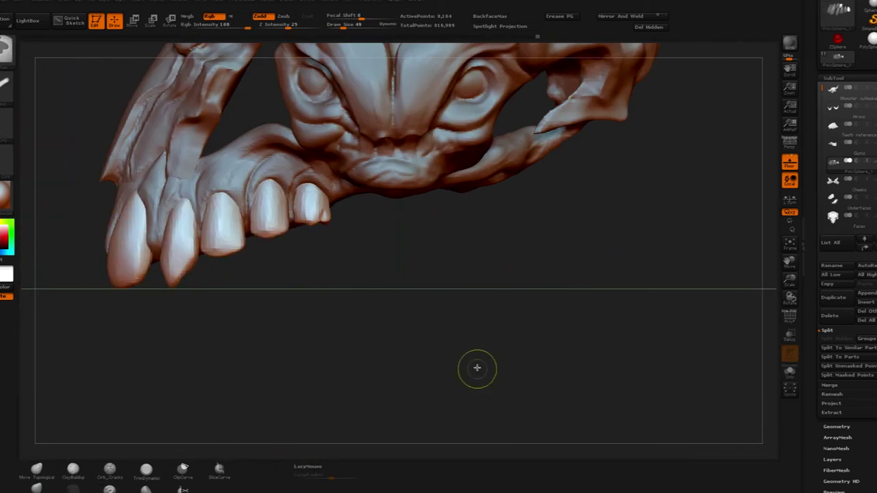
Step: Examine the full row of upper teeth on the skull from the side and the front, with transparency off
right_click_drag(514, 295, 610, 126)
key("f")
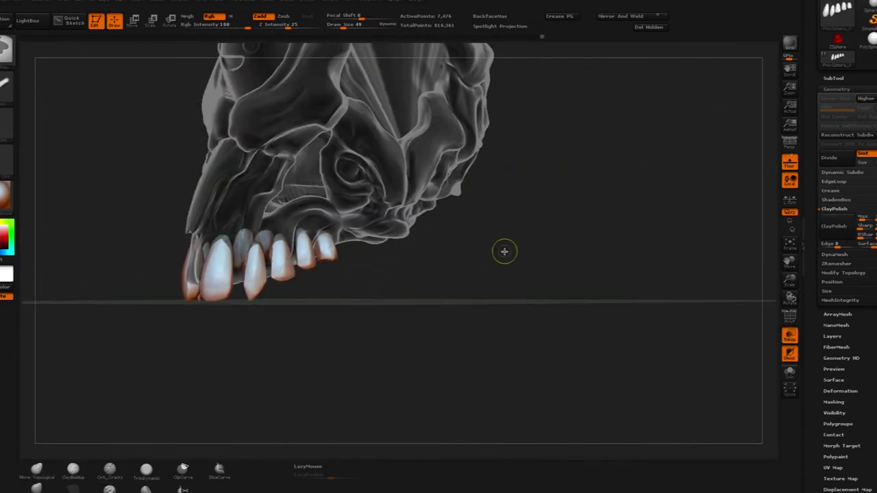
left_click_drag(504, 252, 589, 255, "shift")
left_click(36, 471)
left_click(790, 336)
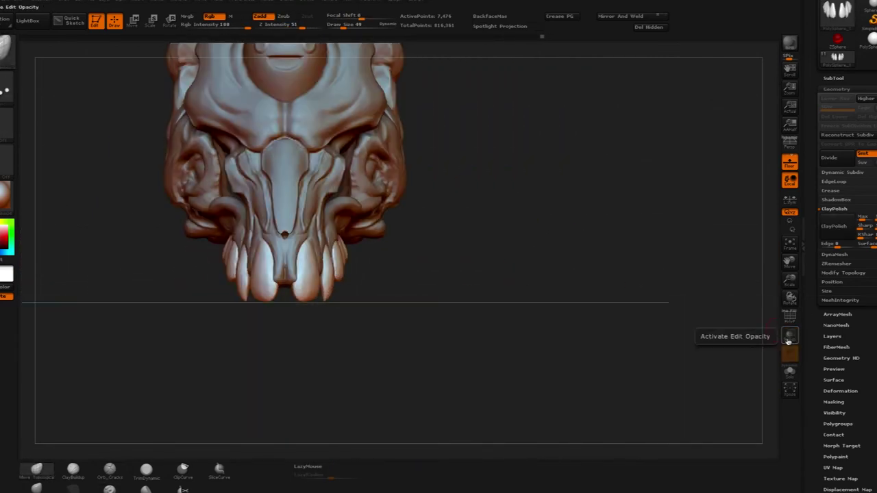
mouse_move(569, 301)
left_mouse_down()
mouse_move(516, 264)
mouse_move(570, 322)
mouse_move(582, 313)
left_mouse_up()
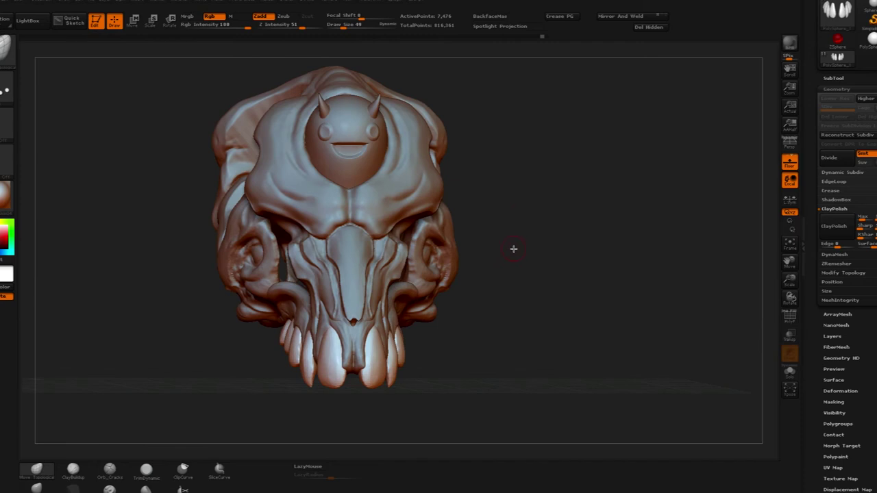
left_click_drag(526, 304, 524, 235)
Step: Show the wireframe and split the teeth into separate polygroups with Auto Groups
key("shift+f")
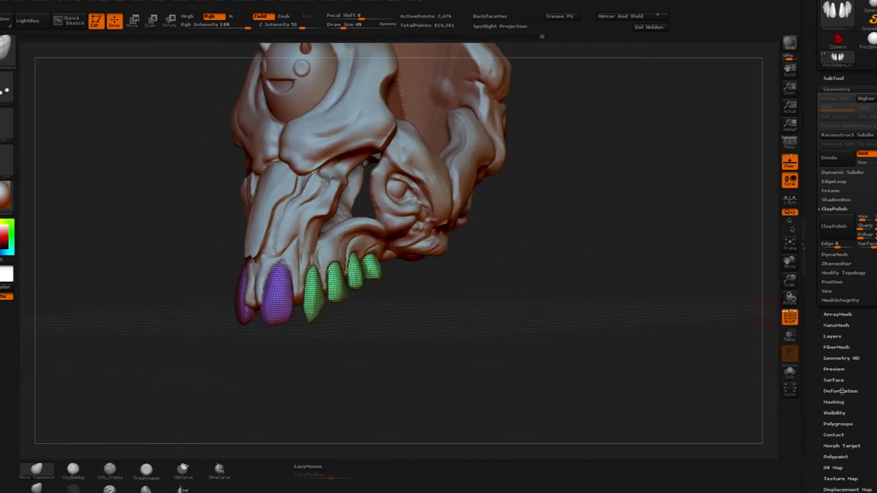
left_click(838, 424)
left_click(838, 220)
left_click_drag(505, 275, 470, 294, "shift")
Step: Hide the rearmost teeth by polygroup and reshape the front teeth with Move Topological
left_click(337, 345, "ctrl+shift")
left_click(336, 345, "ctrl+shift")
left_click(365, 335, "ctrl+shift")
left_click(386, 328, "ctrl+shift")
left_click(394, 302, "ctrl+shift")
left_click(402, 282, "ctrl+shift")
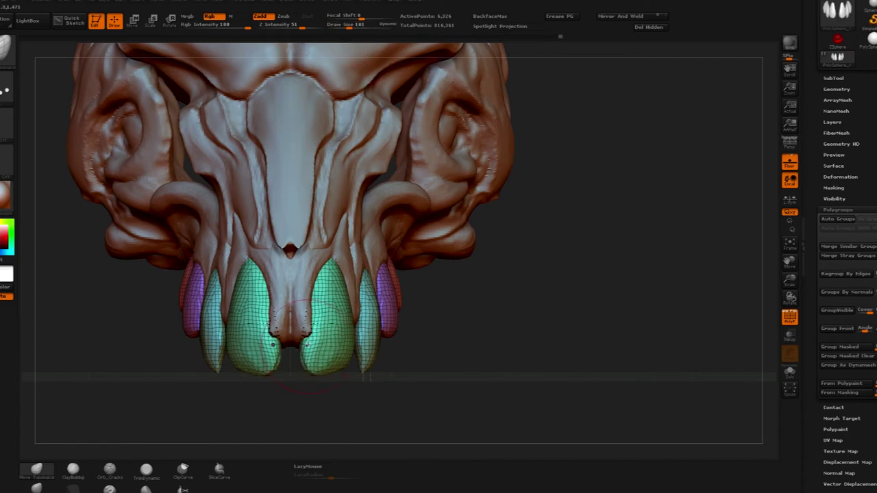
left_click_drag(439, 363, 430, 288, "shift")
Step: Turn off the wireframe, switch to the gums subtool and carve the gum between the front teeth with DamStandard
left_click(834, 78)
key("shift+f")
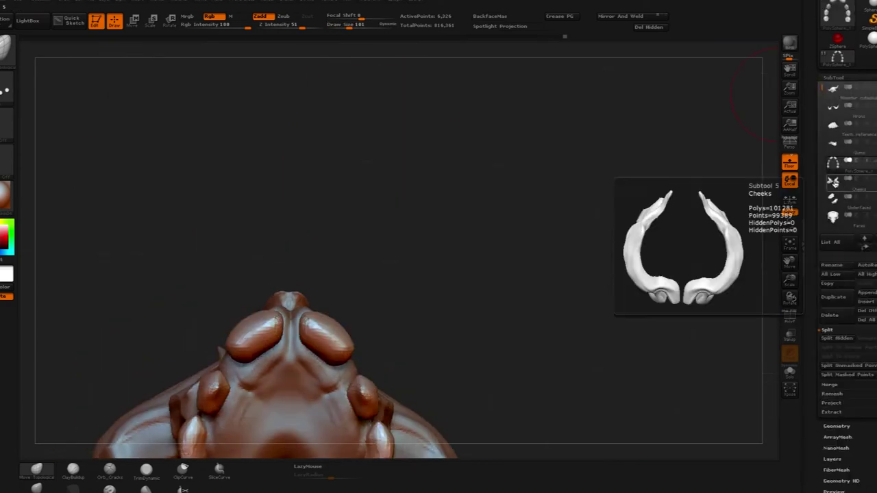
left_click(835, 145)
mouse_move(548, 278)
left_mouse_down()
mouse_move(501, 357)
mouse_move(499, 418)
mouse_move(493, 295)
mouse_move(549, 335)
mouse_move(434, 354)
mouse_move(498, 385)
mouse_move(434, 384)
left_mouse_up()
left_click(110, 489)
right_click_drag(291, 249, 295, 255)
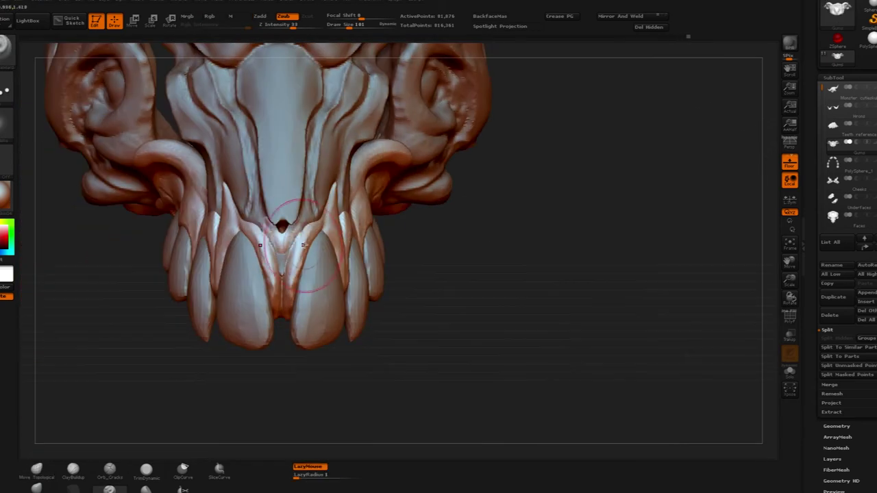
Step: Adjust the front gums with Move Topological and carve creases above and between the side teeth with DamStandard
left_click(36, 471)
mouse_move(312, 363)
left_mouse_down()
mouse_move(248, 359)
mouse_move(382, 323)
mouse_move(365, 325)
left_mouse_up()
key("b")
key("d")
key("s")
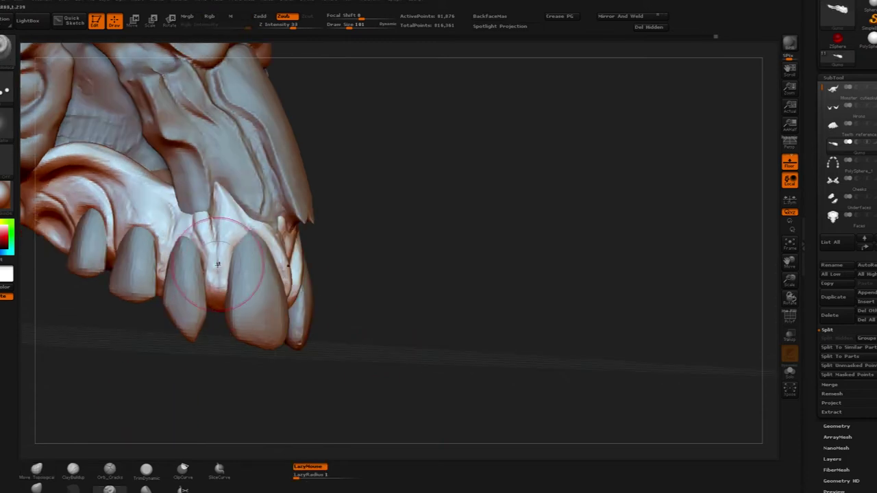
left_click_drag(336, 261, 353, 269)
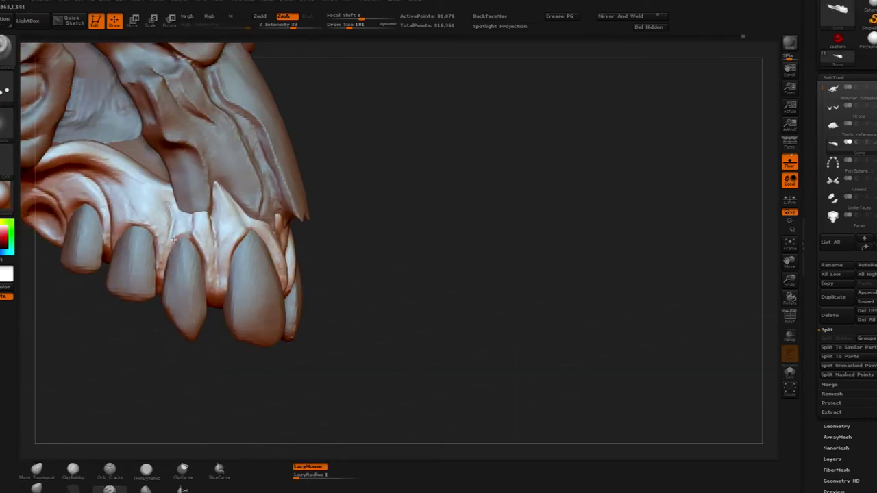
left_click_drag(439, 241, 411, 311)
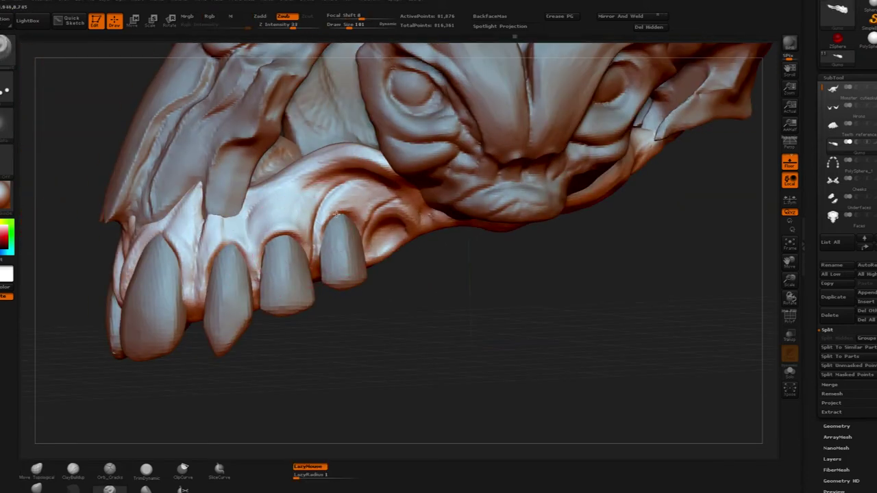
Step: Build up the gums around the side and rear teeth with ClayBuildup
mouse_move(468, 271)
right_mouse_down()
mouse_move(564, 372)
mouse_move(515, 321)
mouse_move(439, 356)
right_mouse_up()
left_click(73, 470)
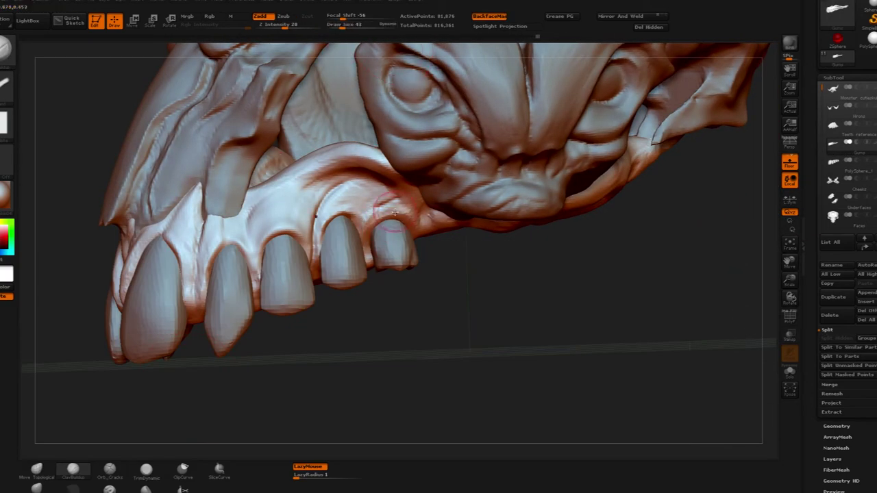
left_click_drag(473, 295, 466, 206)
left_click_drag(330, 276, 388, 268)
mouse_move(118, 286)
left_mouse_down()
mouse_move(654, 187)
mouse_move(364, 317)
left_mouse_up()
Step: Build up the inner gum edges behind the teeth with ClayBuildup and crease them with DamStandard
right_click_drag(205, 385, 273, 292)
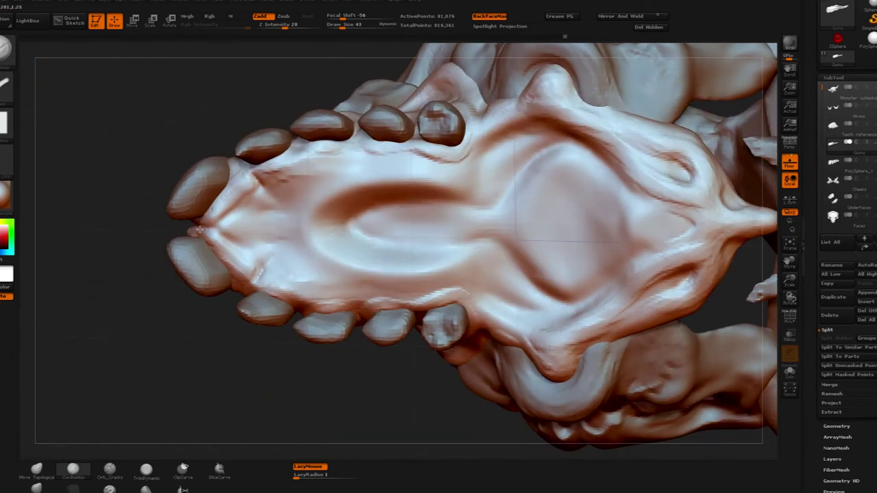
left_click_drag(199, 230, 218, 251)
mouse_move(199, 343)
left_mouse_down()
mouse_move(242, 396)
mouse_move(195, 356)
left_mouse_up()
left_click(110, 489)
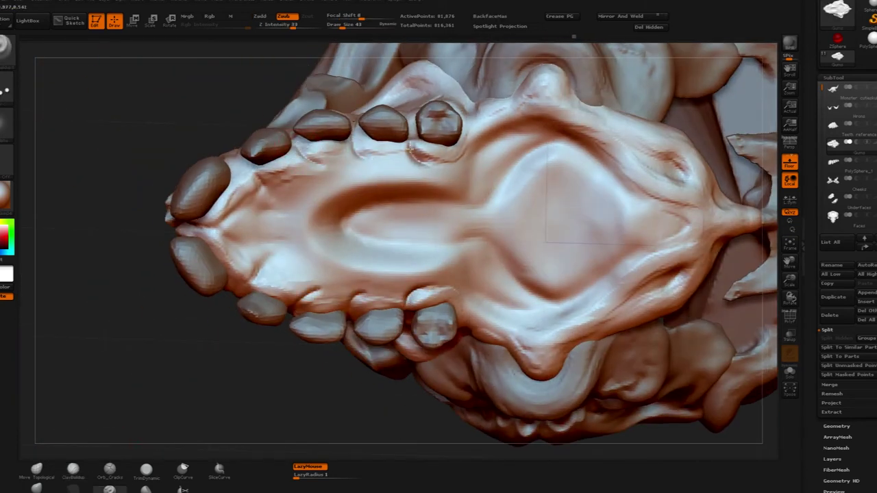
left_click_drag(251, 171, 266, 179)
left_click(73, 470)
mouse_move(158, 370)
left_mouse_down()
mouse_move(238, 413)
mouse_move(472, 403)
left_mouse_up()
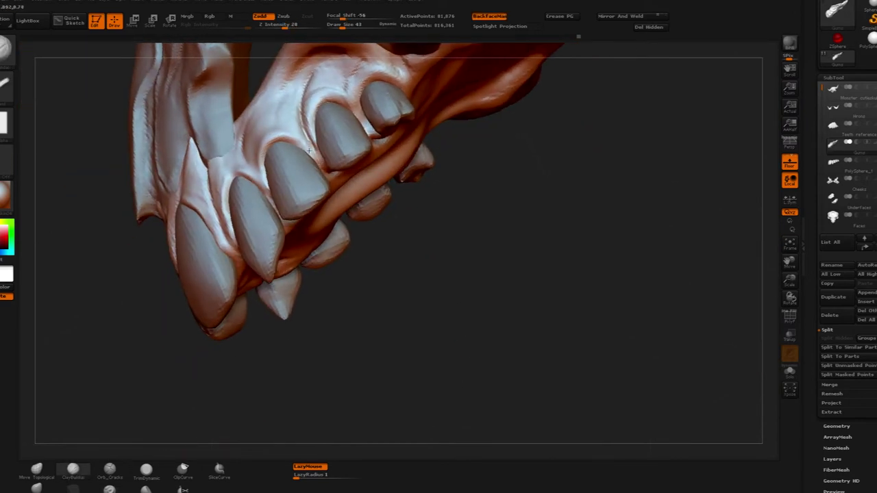
Step: Add ridged ClayBuildup strokes across the front and rear of the palate and smooth them
right_click_drag(328, 96, 353, 182)
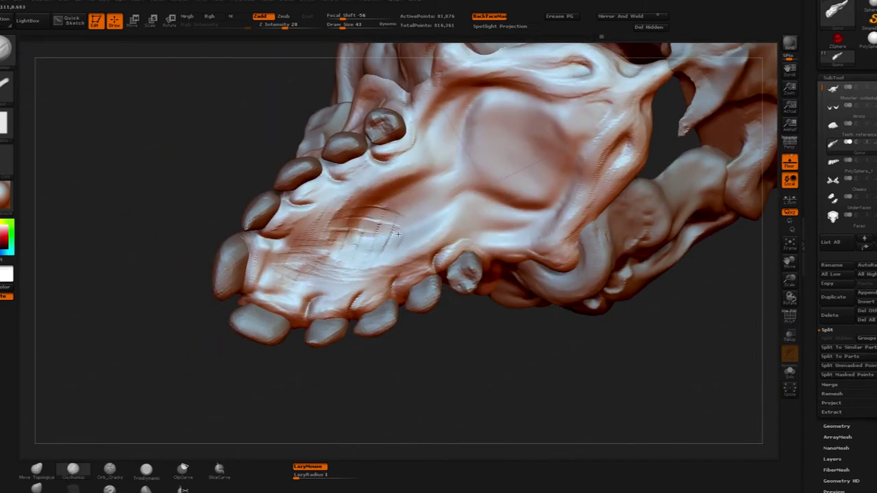
left_click_drag(398, 235, 453, 171)
left_click_drag(514, 206, 478, 141)
left_click_drag(490, 195, 522, 170)
left_click_drag(452, 205, 435, 162, "shift")
right_click_drag(418, 171, 400, 243)
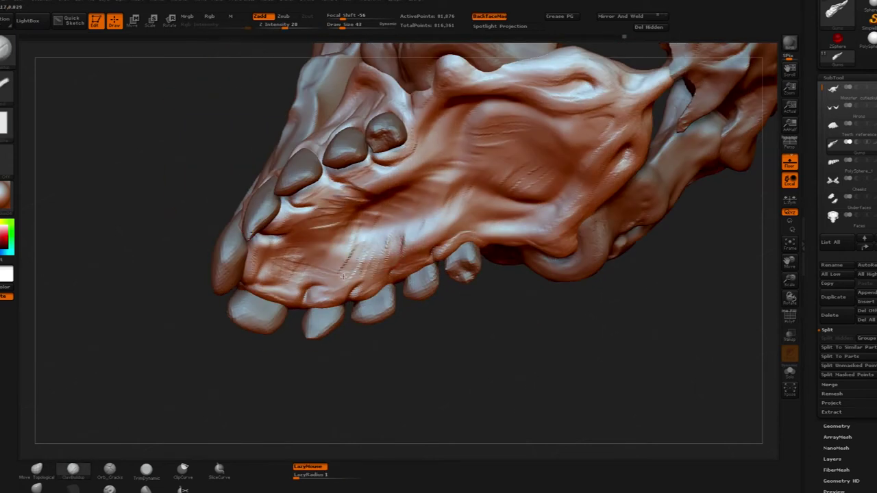
left_click_drag(392, 247, 501, 211)
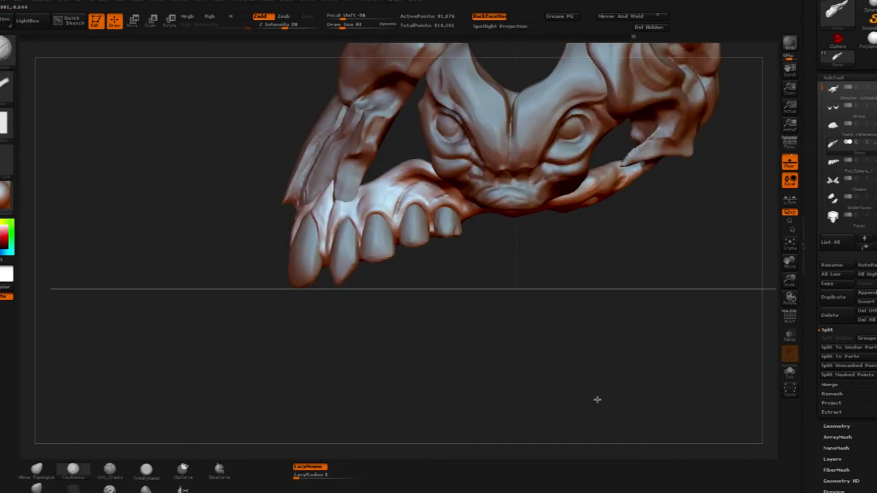
Step: Refine the ridges on the gums above the side teeth with ClayBuildup
left_click_drag(596, 402, 560, 291)
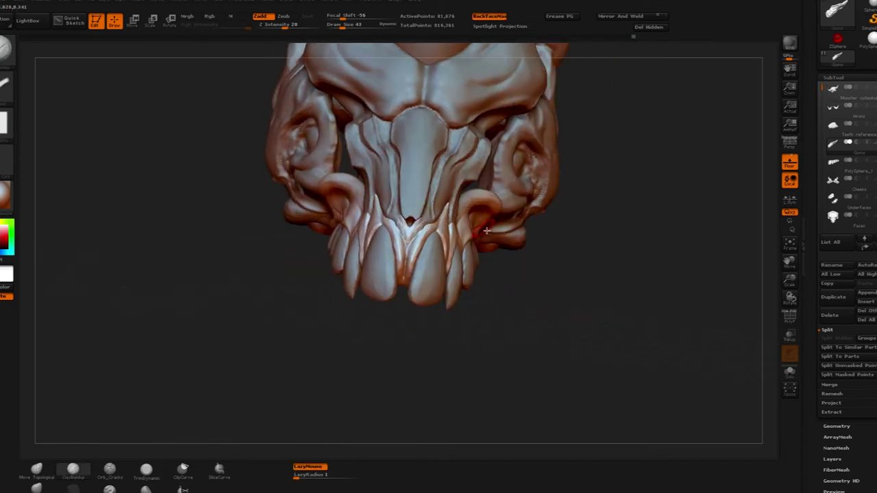
mouse_move(572, 292)
left_mouse_down()
mouse_move(548, 283)
mouse_move(531, 323)
mouse_move(470, 303)
mouse_move(517, 333)
mouse_move(169, 458)
left_mouse_up()
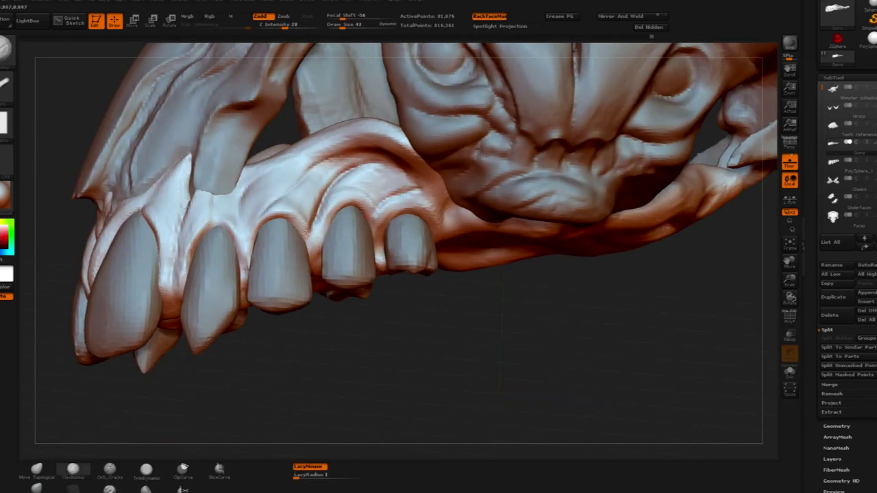
mouse_move(501, 313)
left_mouse_down()
mouse_move(509, 333)
mouse_move(496, 311)
mouse_move(500, 270)
mouse_move(534, 341)
mouse_move(498, 309)
mouse_move(505, 240)
mouse_move(525, 281)
mouse_move(507, 320)
mouse_move(523, 164)
left_mouse_up()
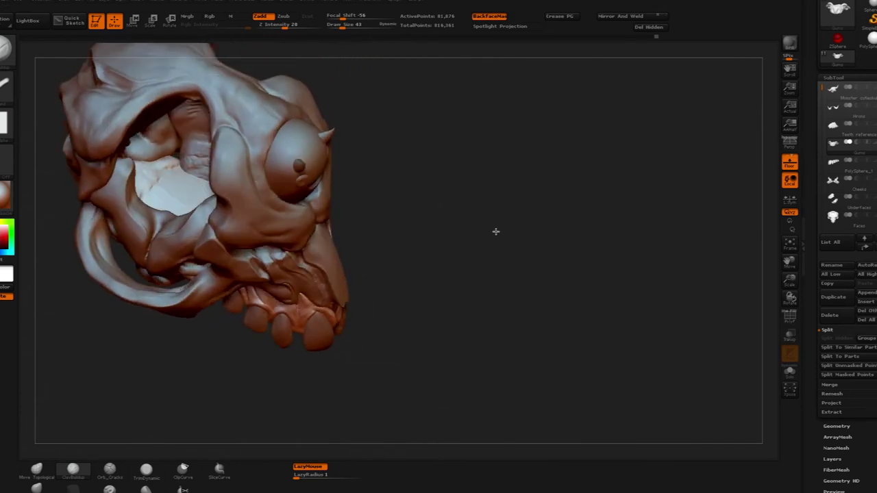
Step: Turn on transparency, mask strips across the gum mesh inside the skull opening and invert the mask
left_click(790, 335)
mouse_move(562, 185)
left_mouse_down()
mouse_move(498, 146)
mouse_move(617, 288)
left_mouse_up()
left_click_drag(195, 168, 199, 172, "ctrl")
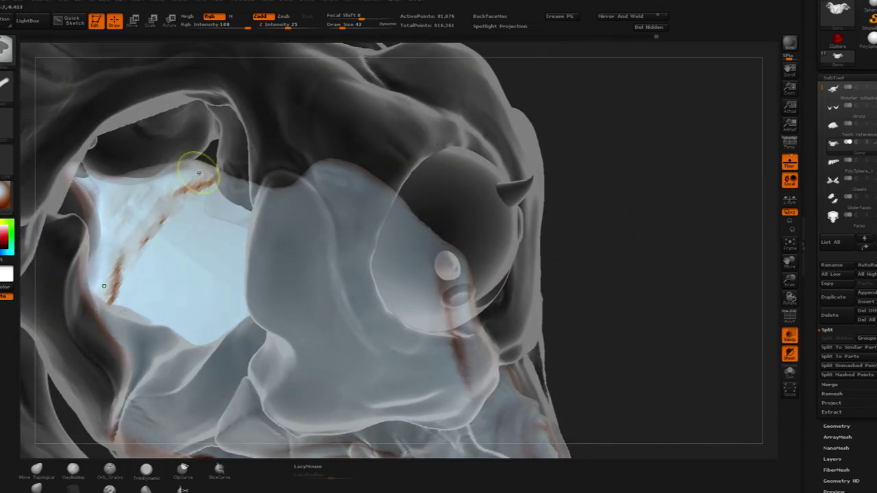
left_click_drag(96, 289, 100, 297, "ctrl")
left_click(585, 199, "ctrl")
Step: Move the unmasked part of the gum mesh outward towards the skull's rear opening
left_click_drag(585, 199, 579, 157)
key("w")
left_click_drag(205, 176, 131, 108)
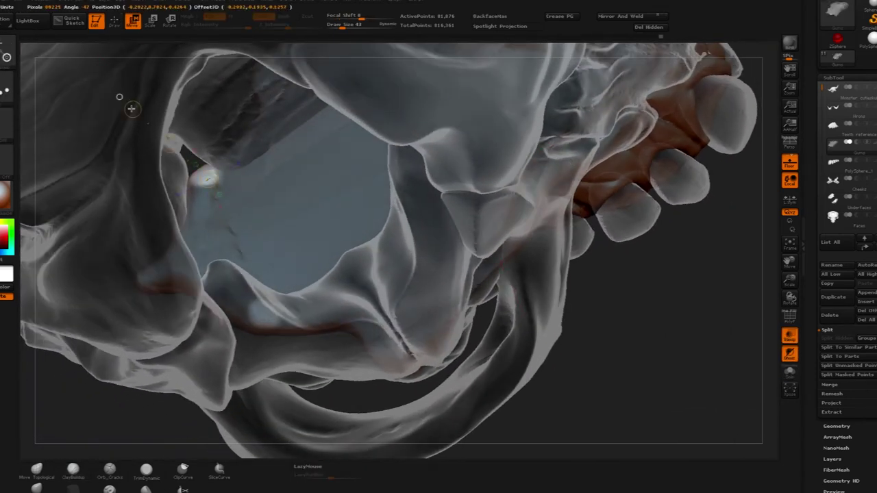
Step: Move the unmasked gum section further into the skull's rear opening, clear the mask and return to Draw mode
left_click_drag(169, 142, 143, 118)
mouse_move(130, 428)
left_mouse_down()
mouse_move(192, 407)
mouse_move(125, 364)
mouse_move(287, 196)
left_mouse_up()
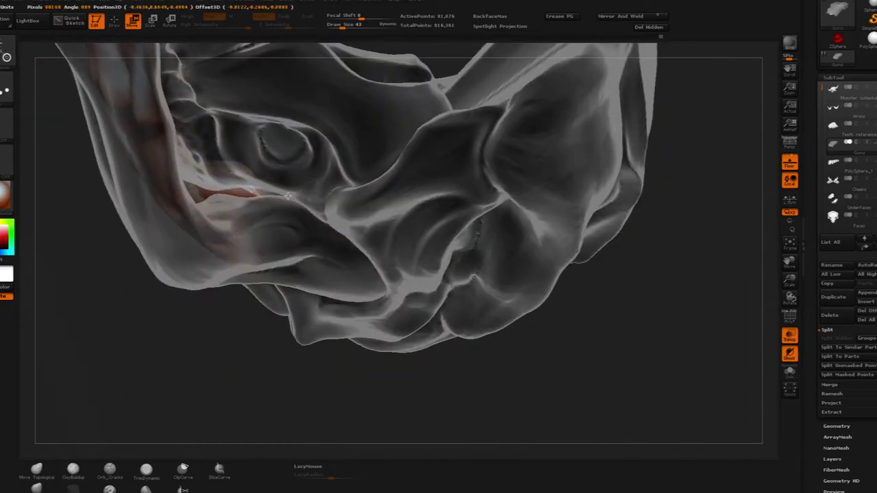
left_click_drag(555, 430, 554, 432, "ctrl")
mouse_move(553, 432)
left_mouse_down()
mouse_move(603, 404)
mouse_move(549, 425)
left_mouse_up()
key("q")
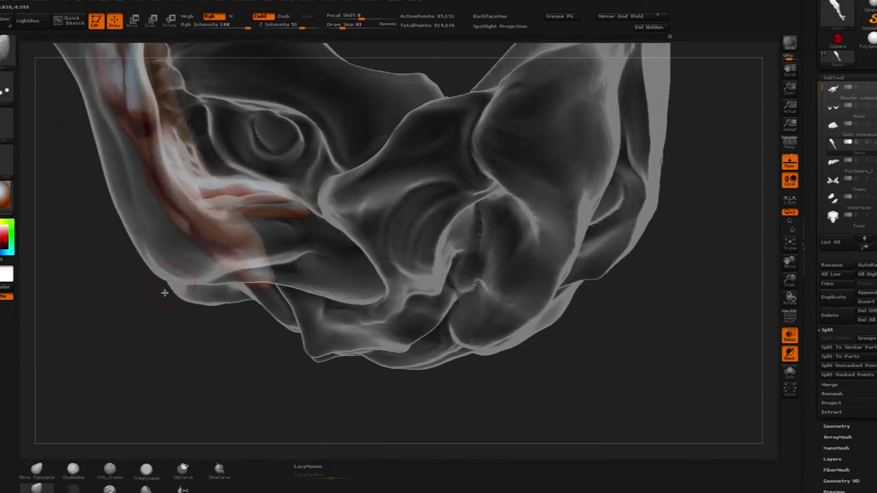
Step: Reshape the gum's rear extension with the Move brush, then isolate the gums and refine the extension's surface
mouse_move(165, 293)
left_mouse_down()
mouse_move(91, 404)
mouse_move(221, 172)
mouse_move(653, 294)
mouse_move(614, 362)
mouse_move(247, 210)
left_mouse_up()
mouse_move(638, 357)
left_mouse_down()
mouse_move(548, 397)
mouse_move(583, 382)
mouse_move(541, 411)
left_mouse_up()
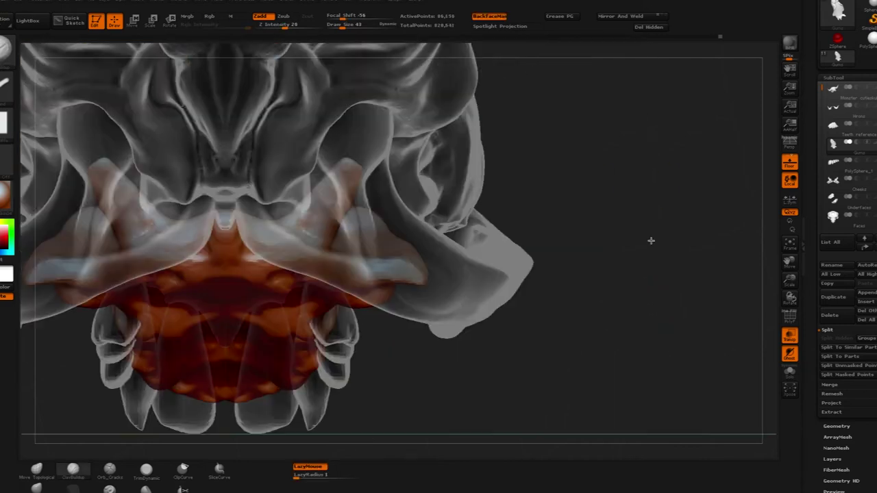
left_click_drag(650, 240, 445, 274)
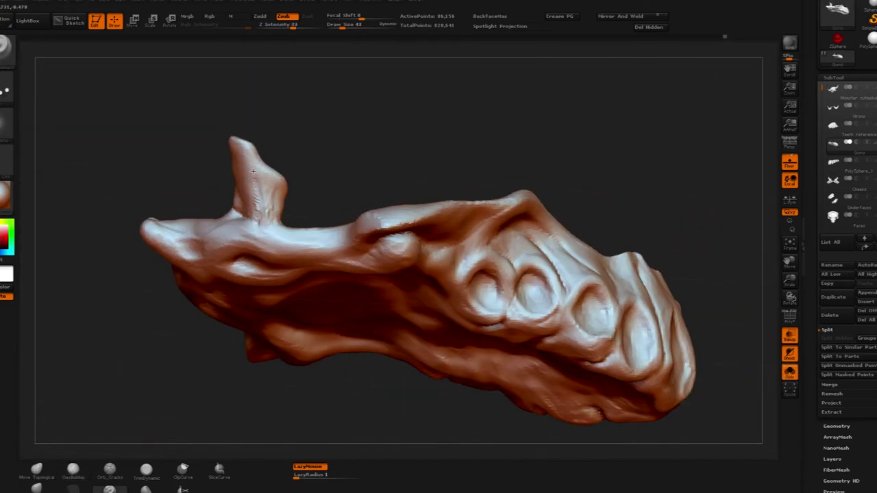
left_click_drag(350, 161, 384, 206)
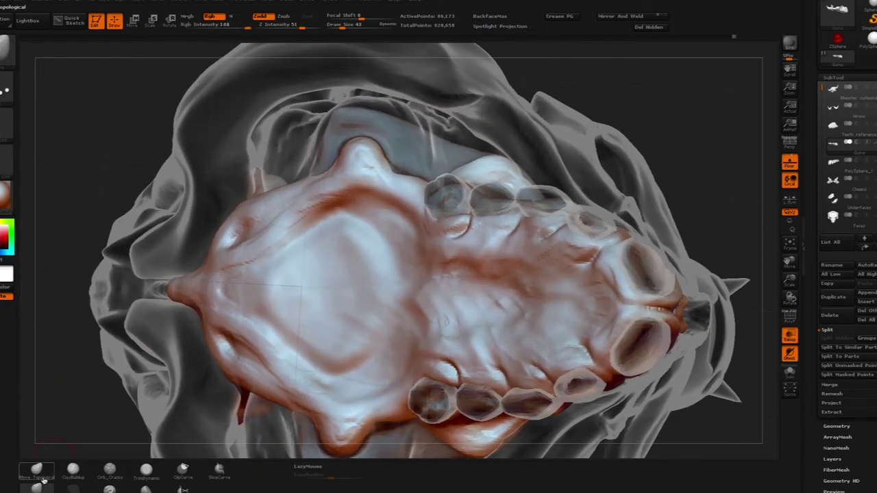
Step: Fit the gum and palate edges to the surrounding skull with the Move brush and turn off transparency
left_click_drag(579, 74, 535, 288)
left_click_drag(41, 295, 66, 326)
left_click(789, 336)
left_click_drag(740, 308, 479, 295)
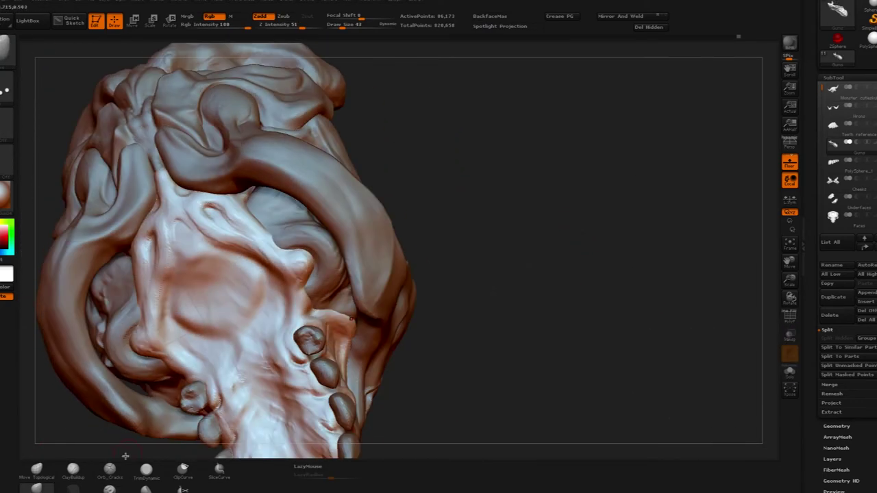
Step: Save the current project and the skull tool
left_click_drag(504, 164, 425, 241, "alt")
left_click(151, 15)
left_click(588, 318)
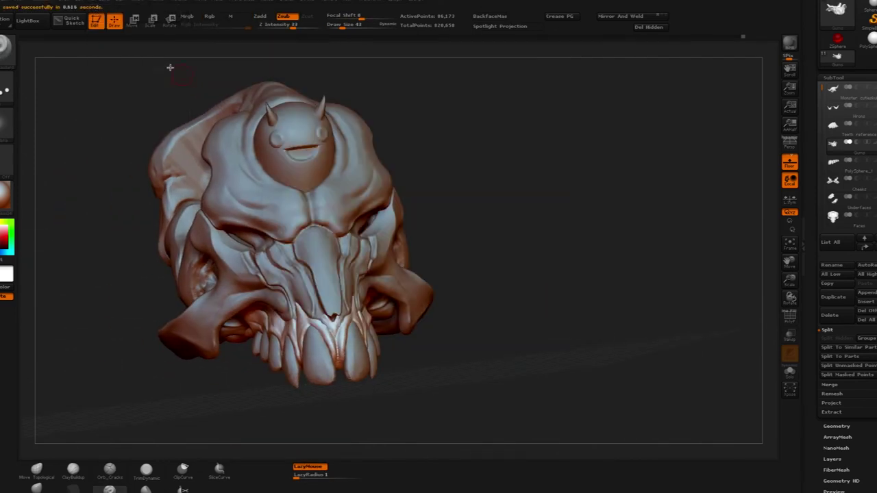
left_click_drag(811, 63, 811, 131)
left_click(866, 4)
left_click(582, 316)
Step: Switch the skull to a plain grey material, turn on perspective and render it from a three-quarter view
left_click_drag(479, 288, 483, 180)
left_click(6, 196)
left_click(233, 205)
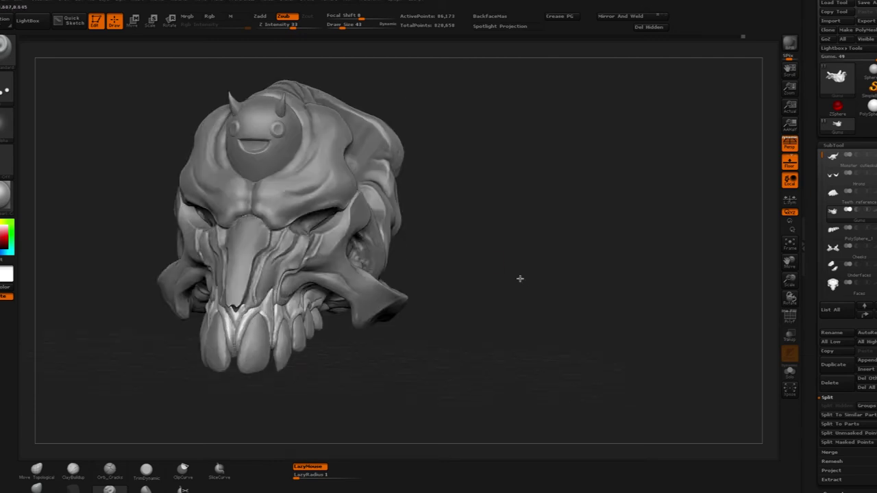
left_click_drag(544, 289, 562, 307)
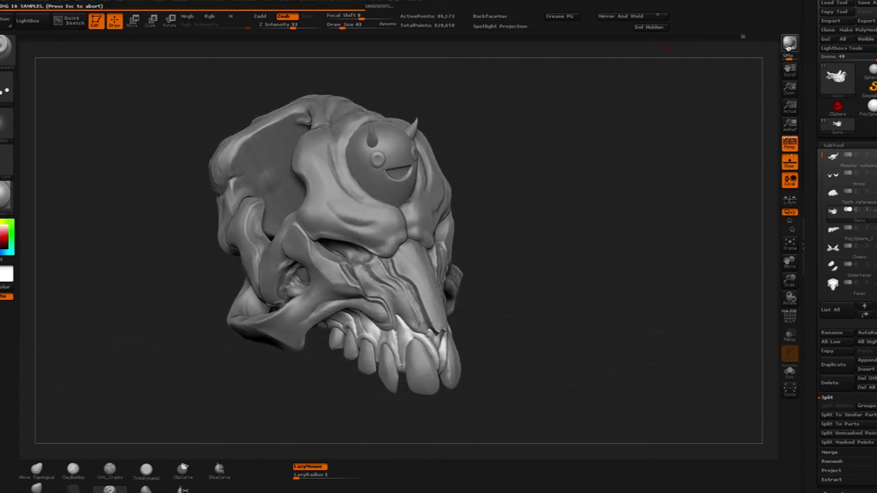
left_click_drag(577, 192, 589, 291)
Step: Isolate the horns subtool with PolyFrame on, close the holes in the horn bases and turn off perspective
left_click(842, 174)
left_click(790, 371)
left_click_drag(713, 350, 748, 344)
left_click(789, 318)
left_click_drag(656, 334, 614, 342)
left_click_drag(816, 445, 816, 348)
left_click(835, 391)
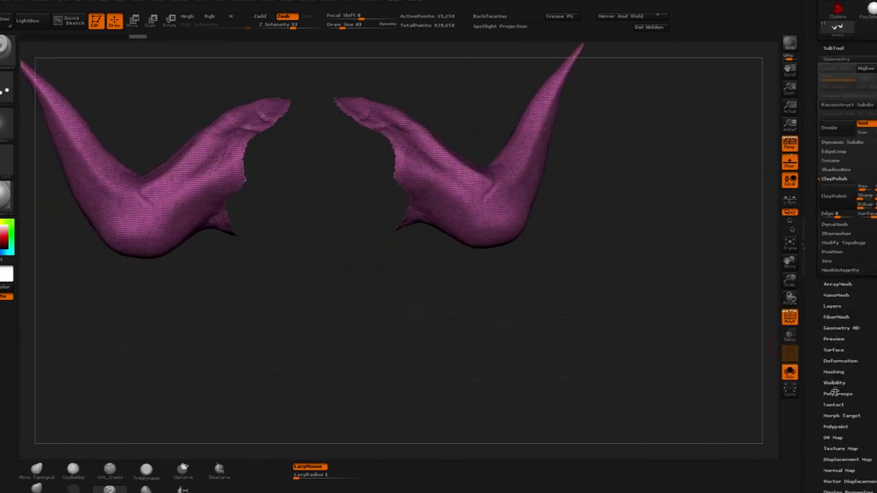
left_click(868, 260)
left_click_drag(705, 329, 685, 309)
left_click(790, 143)
Step: Isolate the polygroup capping the horn bases and move the caps inward to extend the bases
left_click(273, 206, "ctrl+shift")
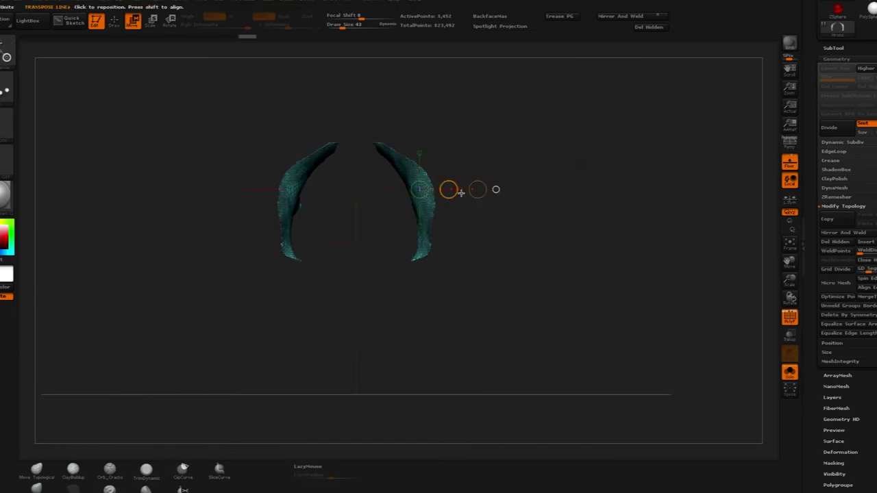
key("ctrl+shift+z")
key("ctrl+shift+z")
key("ctrl+shift+z")
key("ctrl+shift+z")
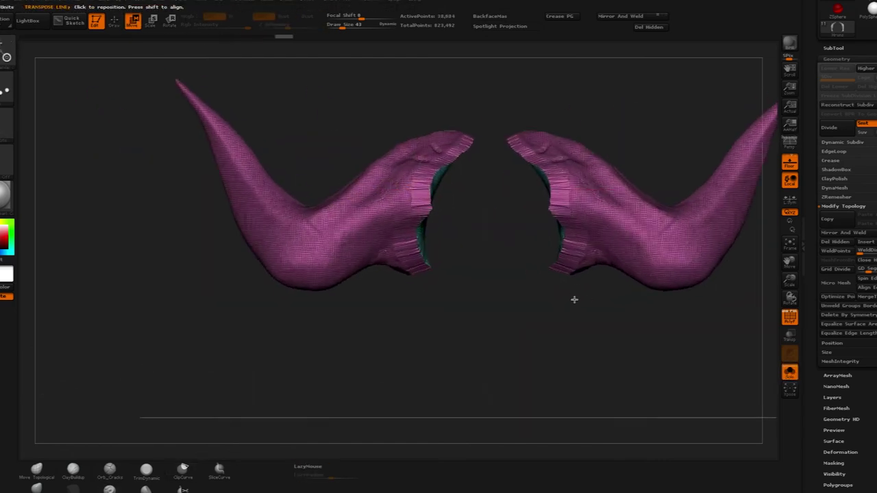
Step: Adjust the extended horn caps with the Move transpose line and remesh the horns with DynaMesh
key("ctrl+shift+z")
key("ctrl+shift+z")
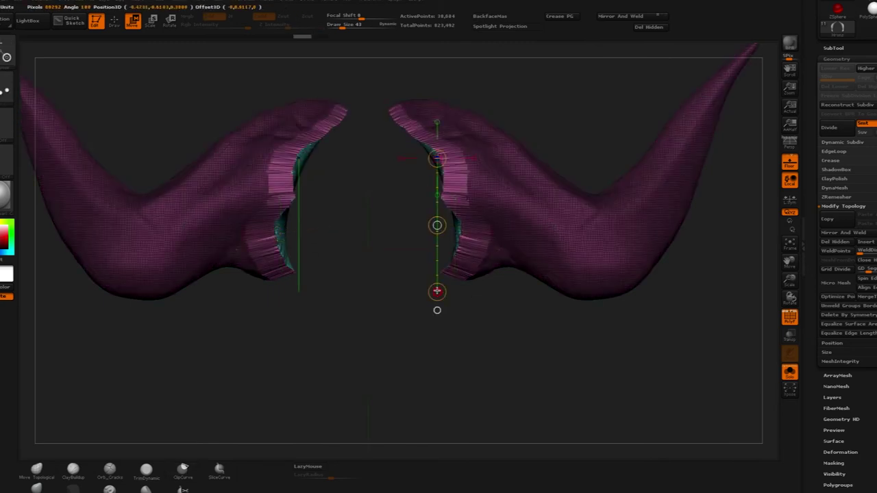
key("ctrl+shift+z")
key("ctrl+shift+z")
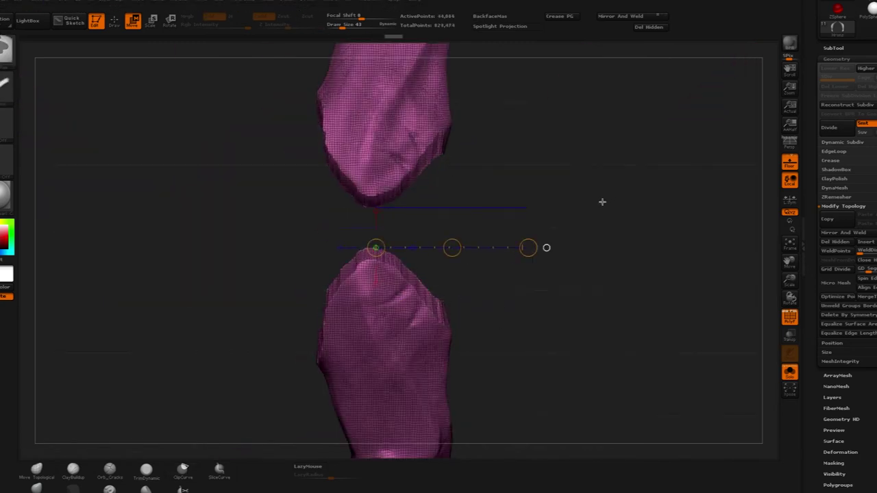
Step: Show the whole skull with PolyFrame off and transparency on, and build up the horn bases with ClayBuildup
left_click(789, 375)
left_click_drag(596, 264, 593, 332)
left_click(789, 317)
left_click(789, 336)
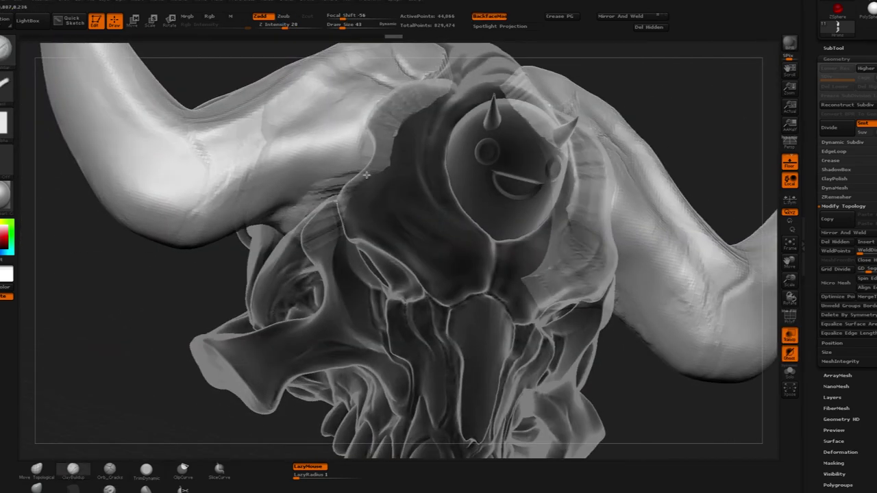
mouse_move(302, 218)
left_mouse_down()
mouse_move(425, 223)
mouse_move(342, 192)
mouse_move(646, 167)
left_mouse_up()
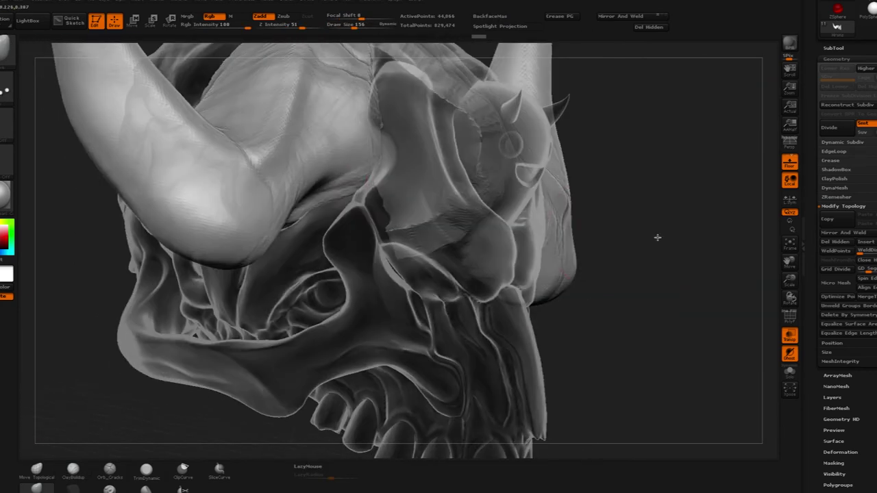
Step: Fit the horn bases against the sides of the skull with the Move brush at draw size 156
mouse_move(656, 237)
left_mouse_down()
mouse_move(677, 218)
mouse_move(719, 212)
left_mouse_up()
left_click_drag(616, 274, 596, 292)
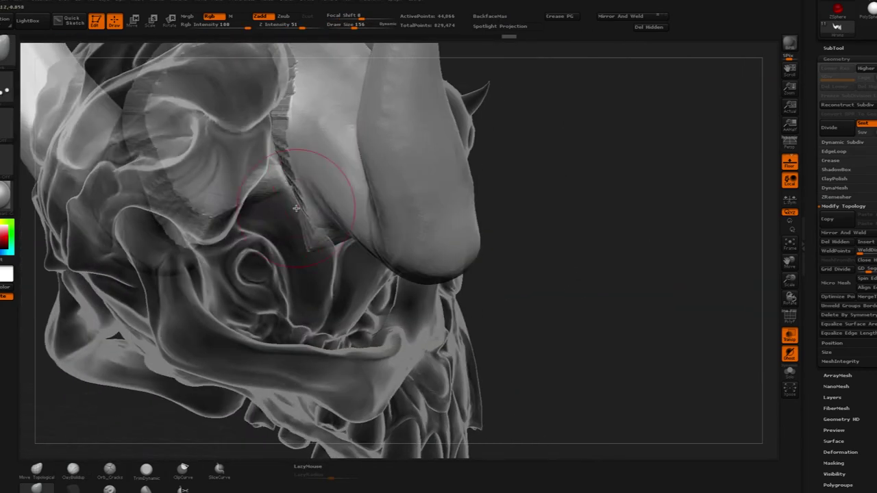
left_click_drag(651, 274, 548, 254)
left_click_drag(321, 274, 329, 261)
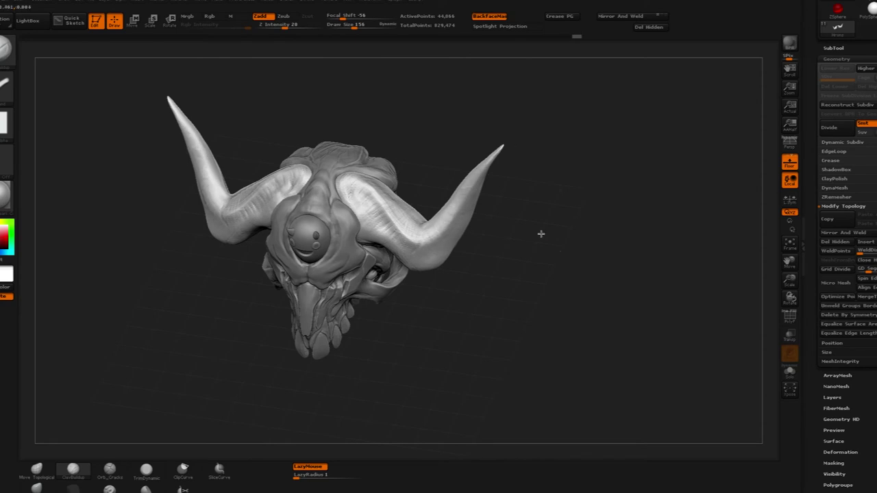
Step: Build up the horn surfaces with ClayBuildup, isolate the horns and smooth their undersides
left_click_drag(471, 270, 452, 259)
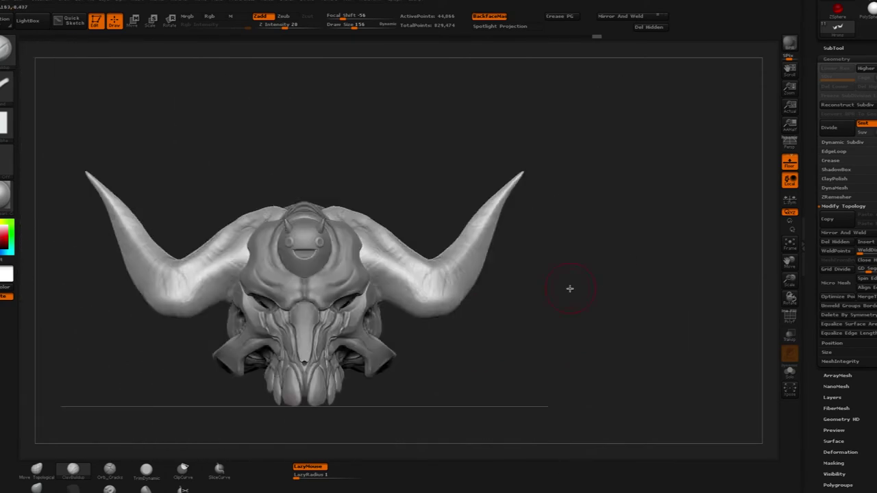
mouse_move(569, 288)
left_mouse_down()
mouse_move(570, 358)
mouse_move(566, 280)
left_mouse_up()
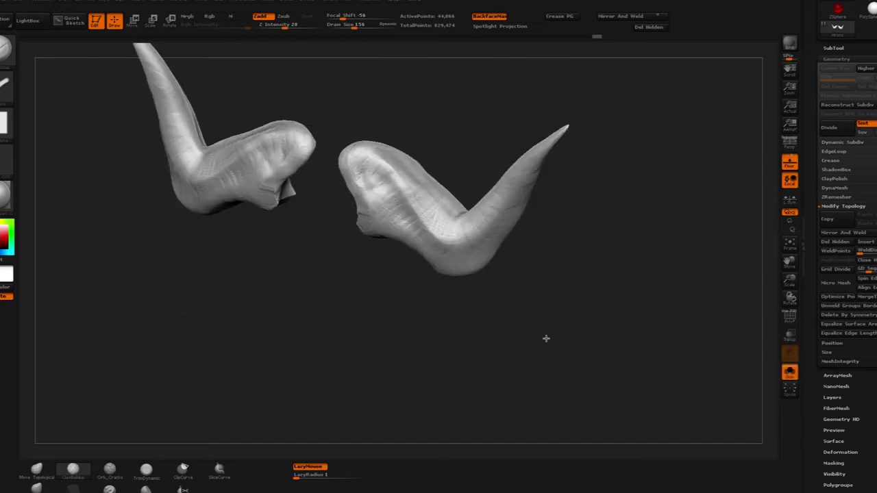
left_click_drag(546, 338, 488, 285)
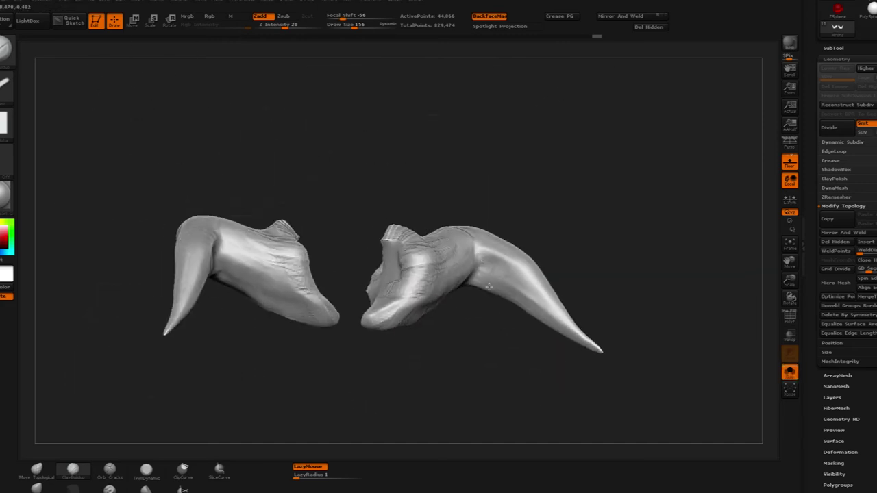
left_click_drag(517, 354, 548, 311)
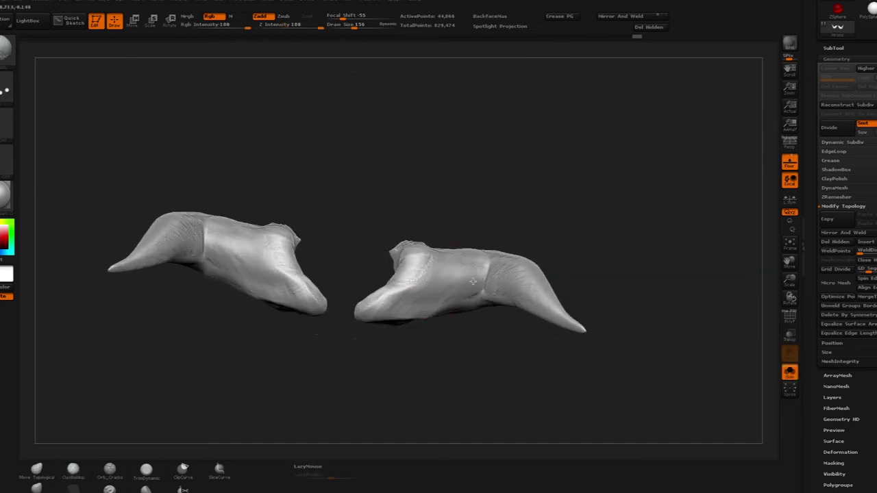
left_click_drag(473, 282, 483, 217)
Step: Refine the front surfaces of the horns with ClayBuildup and Orb_Cracks strokes
left_click(74, 470)
left_click_drag(656, 305, 597, 240, "alt")
left_click(110, 470)
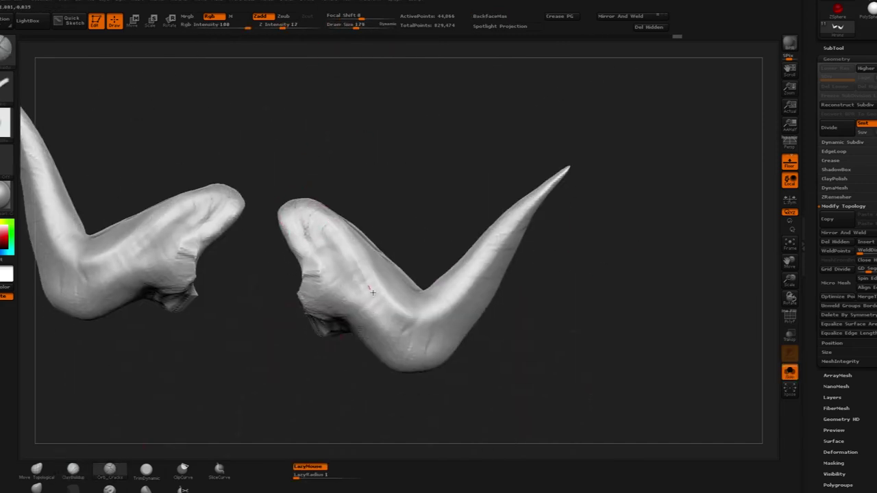
left_click_drag(606, 204, 443, 315)
left_click(110, 470)
mouse_move(617, 308)
left_mouse_down()
mouse_move(515, 311)
mouse_move(617, 316)
left_mouse_up()
left_click(73, 470)
Step: Carve creases along the horns, then reduce the draw size to 73 and cut ring grooves across them
left_click_drag(348, 274, 172, 460)
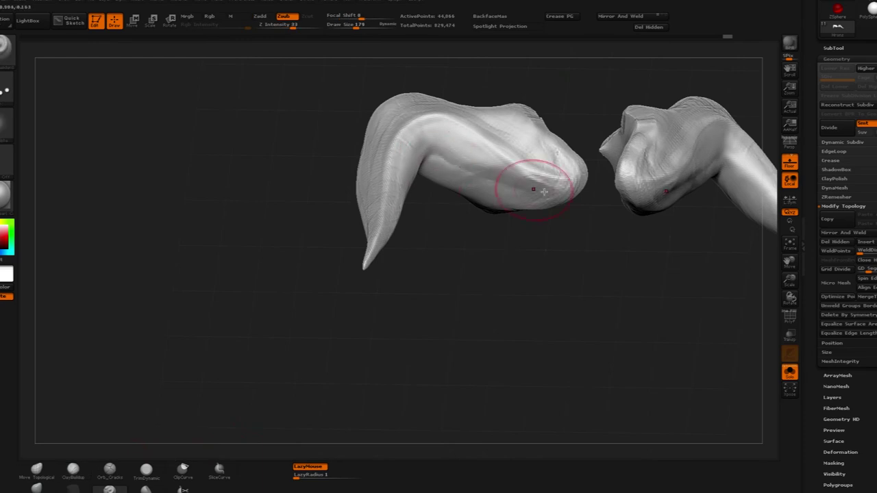
left_click_drag(543, 191, 529, 272)
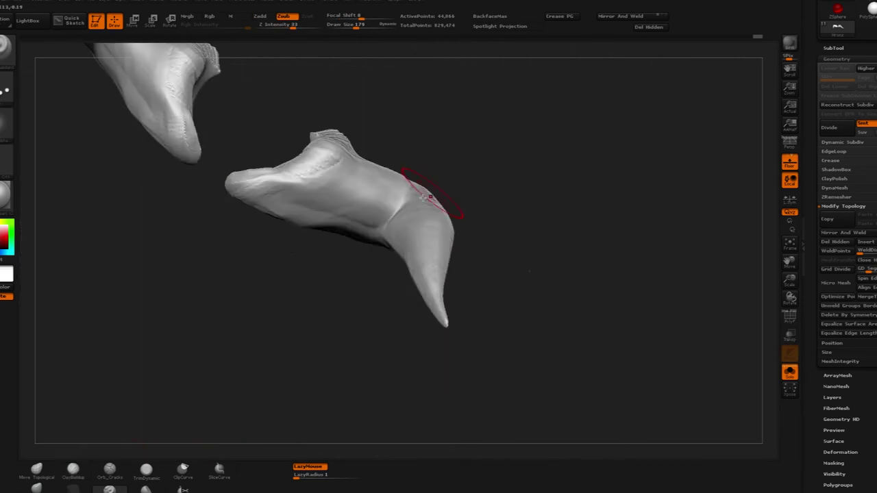
left_click_drag(425, 198, 353, 231)
left_click_drag(548, 205, 275, 261)
left_click_drag(300, 145, 272, 180)
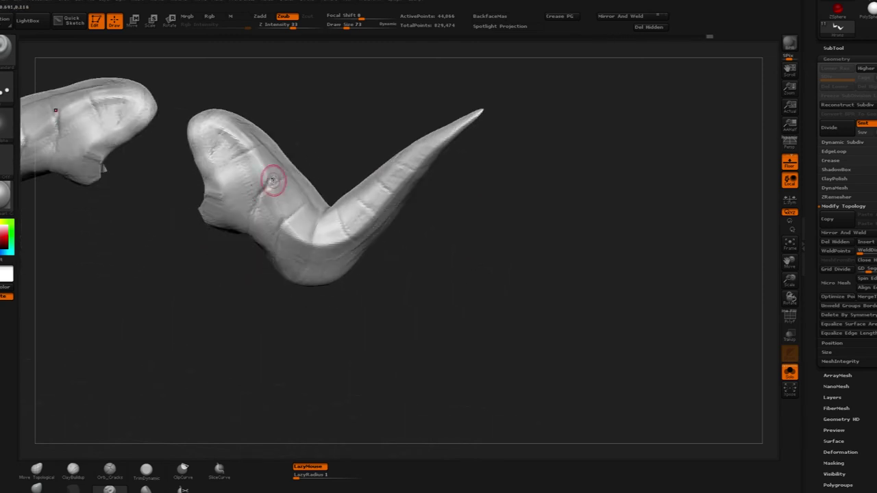
left_click_drag(255, 217, 525, 101)
Step: Show the whole skull and carve more ring grooves across the upper side of the horn bases and bends
left_click(790, 372)
mouse_move(525, 206)
left_mouse_down("alt")
mouse_move(484, 254)
mouse_move(507, 282)
mouse_move(504, 292)
left_mouse_up("alt")
left_click_drag(306, 208, 307, 226)
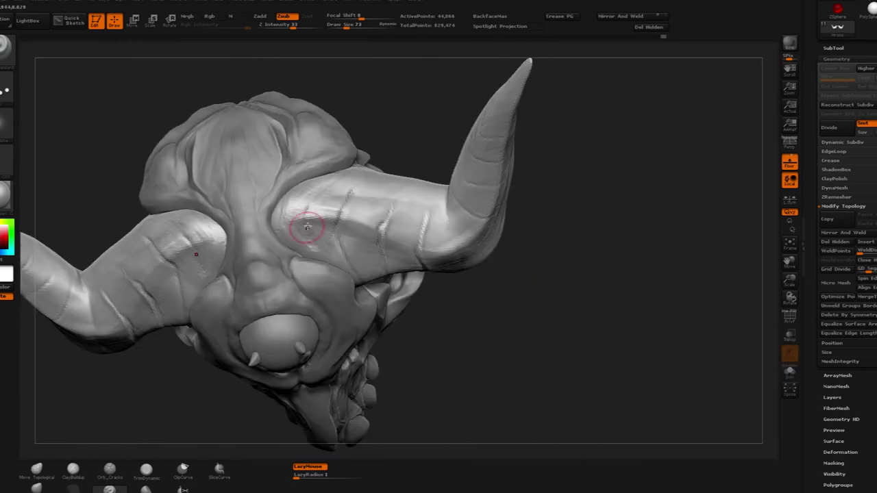
left_click_drag(407, 176, 395, 204)
mouse_move(528, 261)
left_mouse_down()
mouse_move(507, 295)
mouse_move(524, 246)
left_mouse_up()
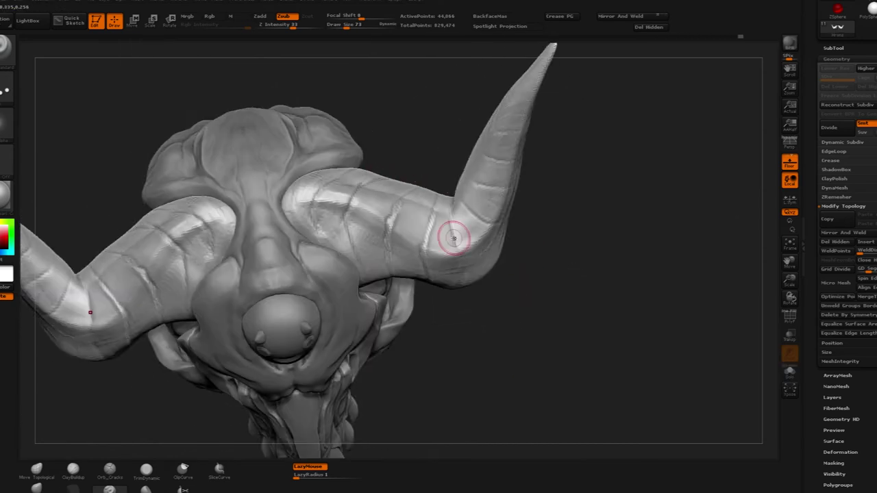
left_click_drag(521, 287, 603, 240)
Step: Isolate the horns and continue the ring grooves around the bends, undersides and tapering tips
left_click(792, 373)
mouse_move(549, 233)
left_mouse_down()
mouse_move(490, 227)
mouse_move(444, 238)
mouse_move(513, 249)
mouse_move(359, 286)
mouse_move(436, 217)
mouse_move(397, 294)
mouse_move(482, 290)
mouse_move(426, 251)
mouse_move(433, 224)
left_mouse_up()
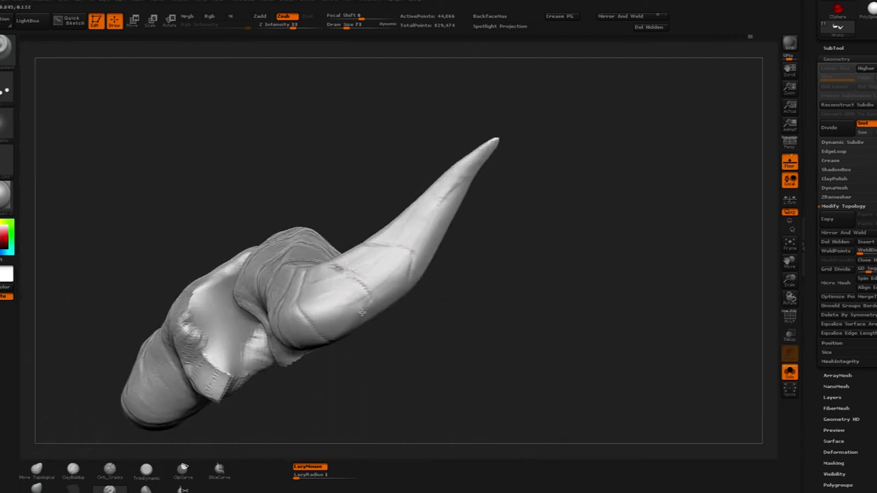
left_click_drag(362, 312, 455, 208)
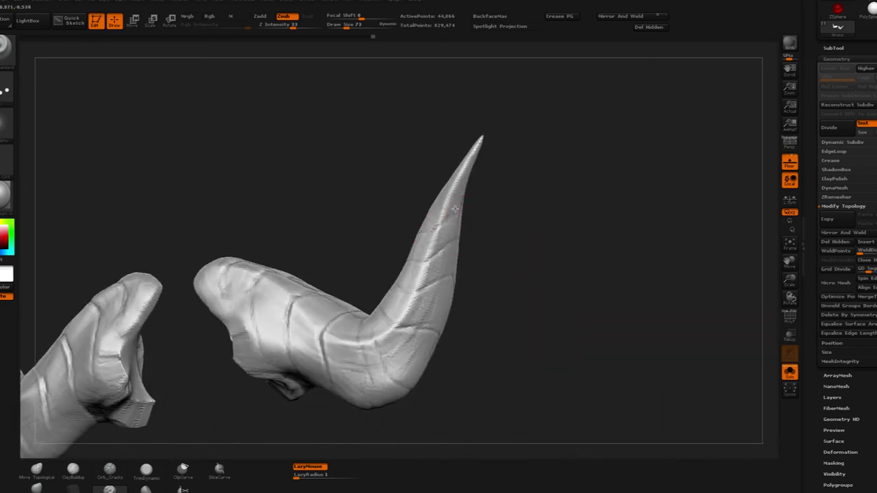
left_click_drag(410, 286, 366, 286)
left_click_drag(317, 300, 305, 287)
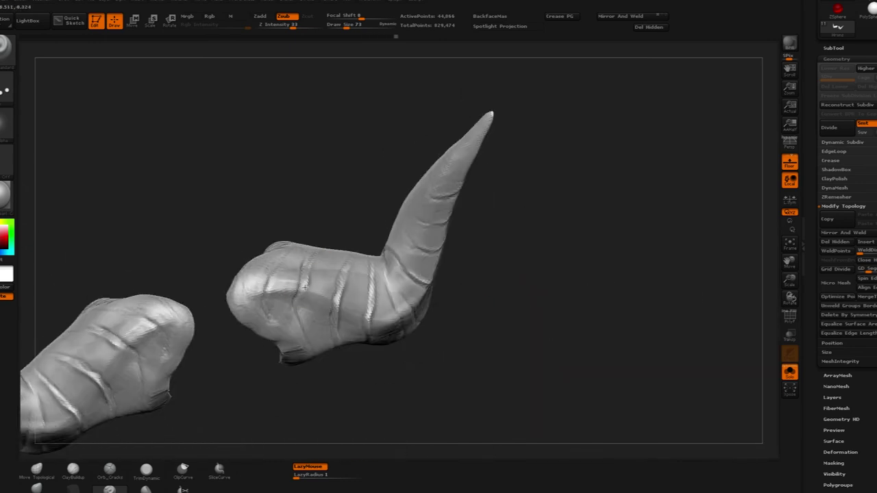
left_click_drag(448, 402, 354, 204)
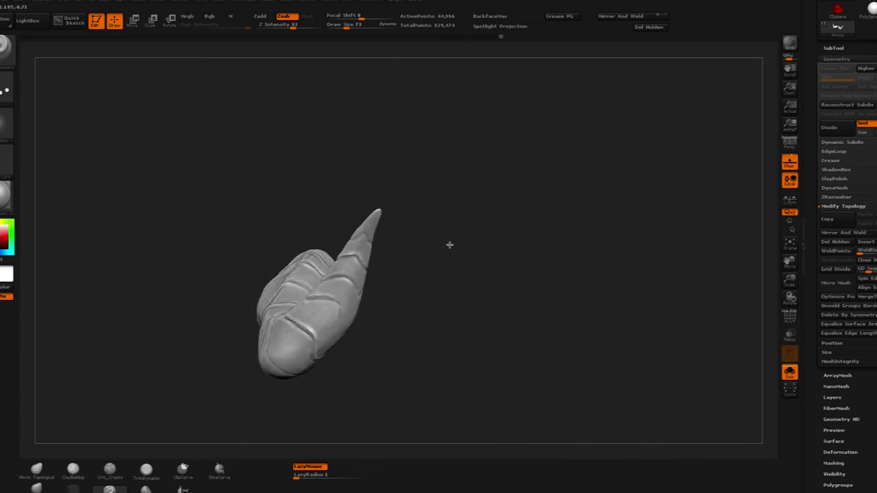
Step: Adjust the silhouette of the horn tips with Move Topological at draw size 145
mouse_move(449, 245)
left_mouse_down()
mouse_move(468, 258)
mouse_move(452, 304)
mouse_move(411, 343)
left_mouse_up()
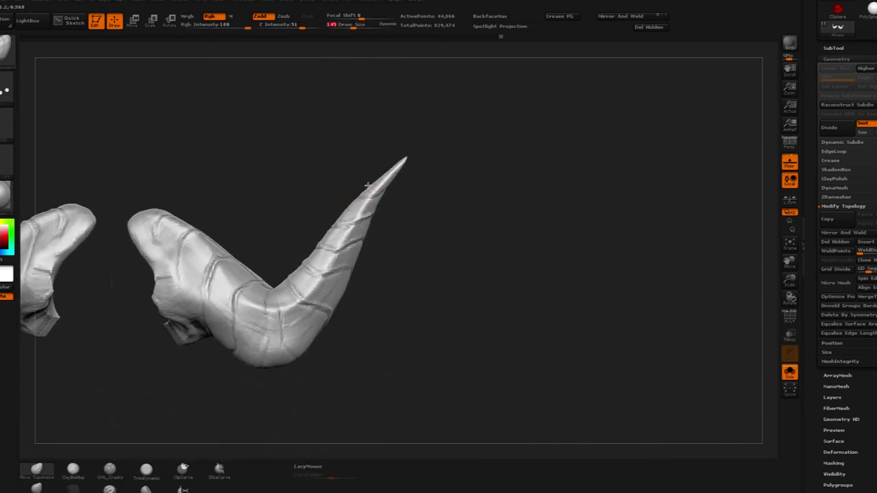
mouse_move(439, 227)
left_mouse_down()
mouse_move(470, 105)
mouse_move(438, 288)
mouse_move(436, 267)
mouse_move(447, 256)
left_mouse_up()
Step: Carve finer ring grooves around the horns at draw size 34 and remesh them with DynaMesh at resolution 256
left_click(113, 488)
left_click_drag(335, 149, 544, 242)
left_click_drag(376, 310, 585, 280)
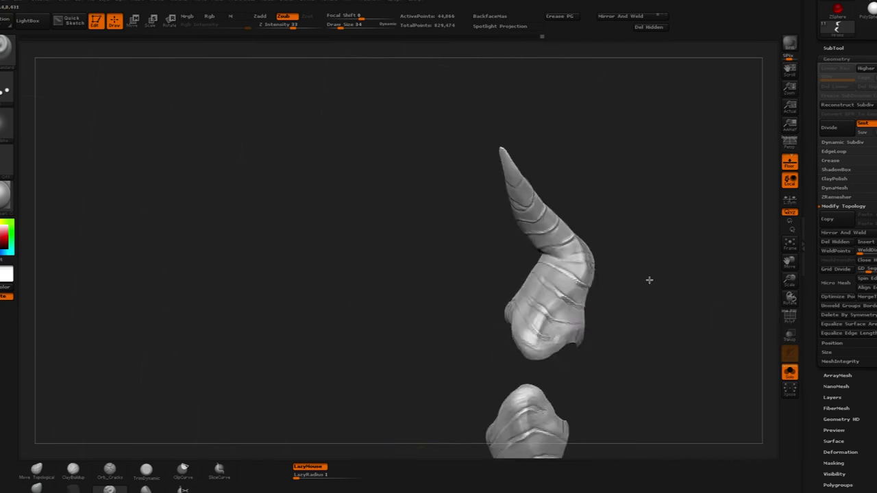
left_click_drag(593, 281, 458, 351)
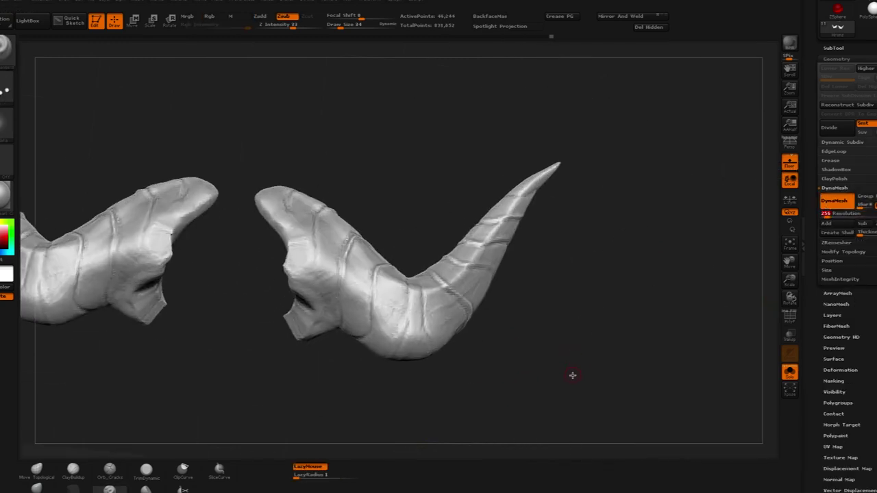
Step: Apply the antique bronze MatCap material to check the horns' carved rings
left_click_drag(558, 355, 55, 256)
key("m")
left_click(374, 301)
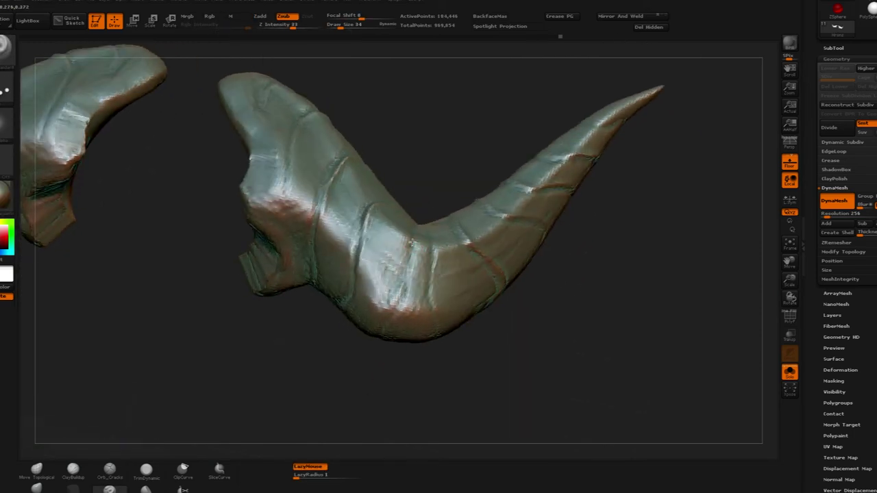
Step: Deepen the ring grooves around the horn bases and bends with Orb_Cracks and the carving brush at draw size 58
left_click(119, 471)
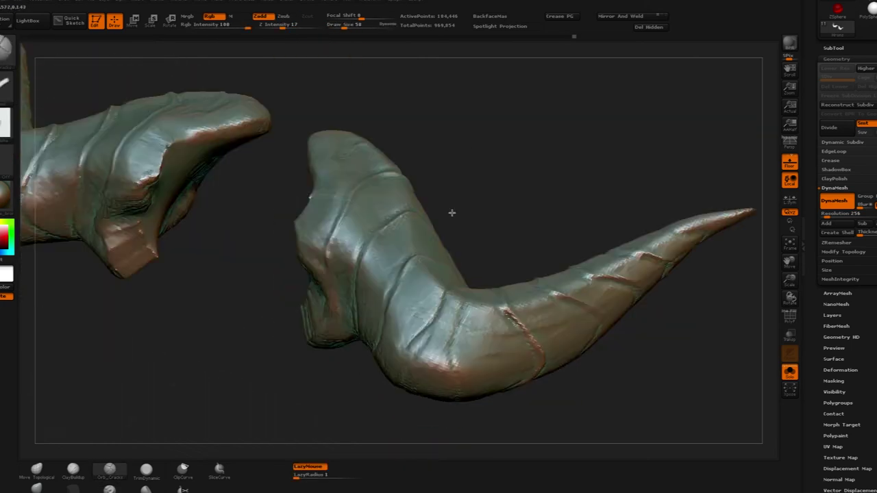
left_click_drag(452, 213, 297, 195)
left_click_drag(277, 245, 327, 236)
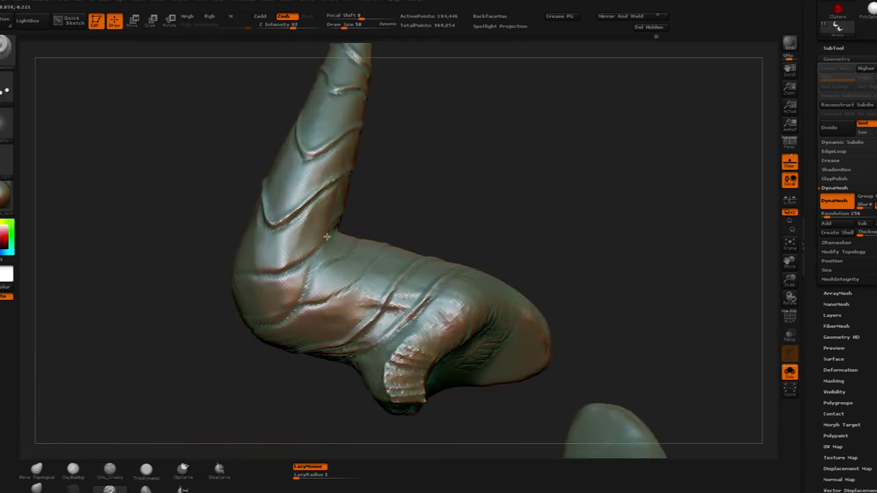
left_click_drag(228, 279, 405, 236)
left_click_drag(336, 274, 473, 211)
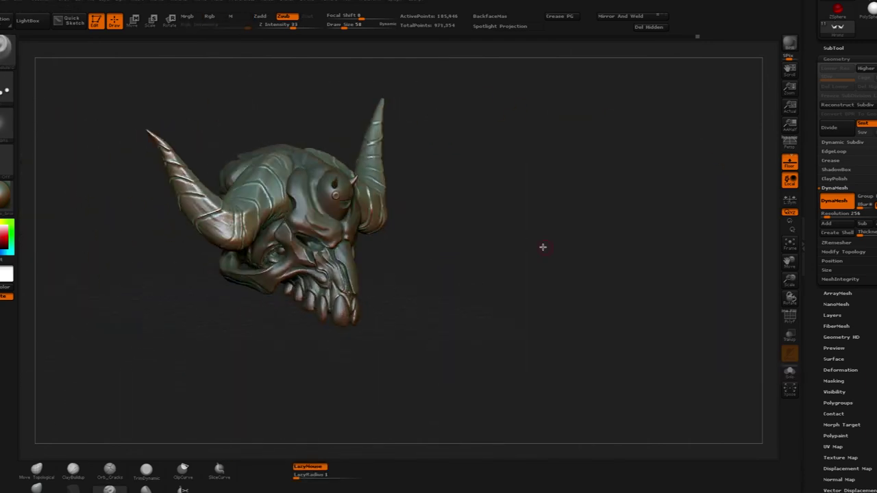
Step: Render the whole horned skull with BPR from different angles to check the horns against the head
left_click_drag(542, 247, 613, 282, "alt")
left_click(787, 46)
left_click_drag(508, 363, 623, 323)
left_click(790, 42)
left_click_drag(747, 137, 621, 303)
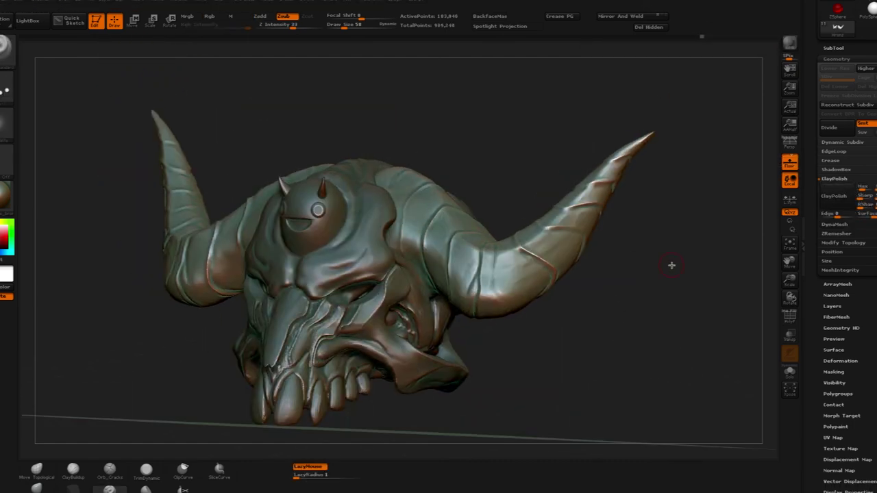
left_click_drag(672, 266, 619, 294)
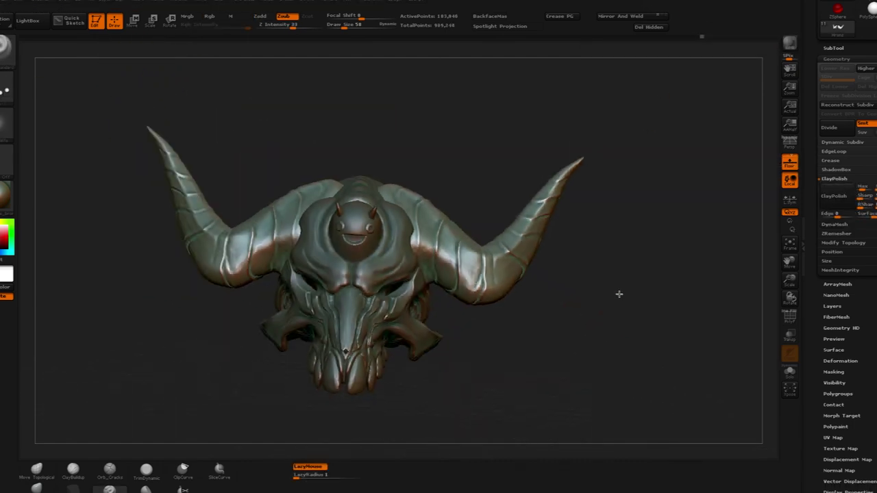
Step: Turn on perspective and render the skull with BPR from the front and in an ivory material
left_click_drag(615, 344, 621, 314)
key("p")
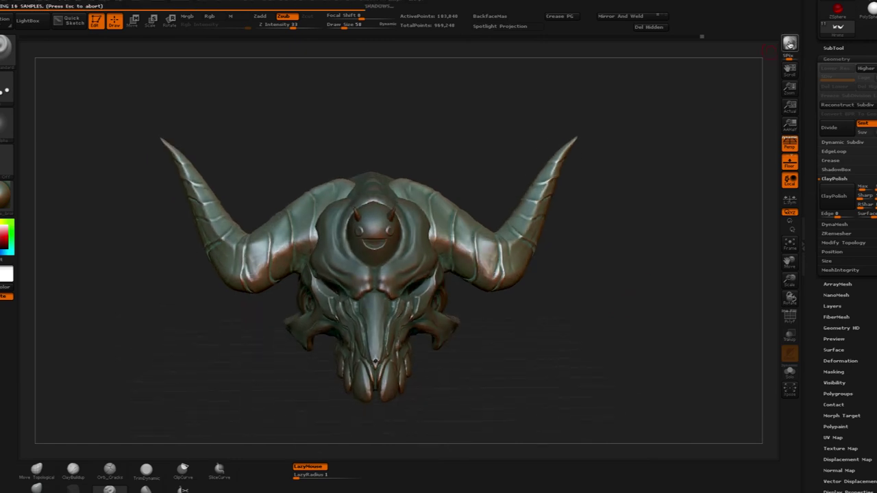
left_click(305, 292)
left_click_drag(612, 313, 625, 327)
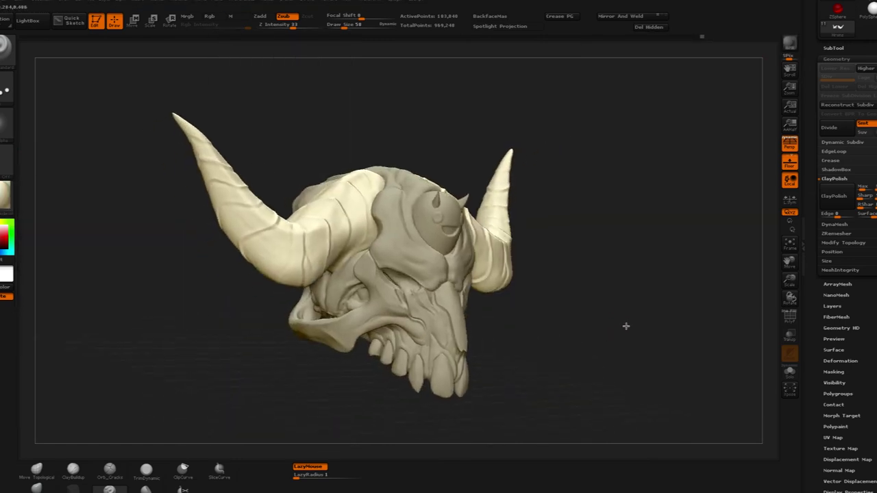
left_click(788, 44)
Step: Switch the horned skull to a grey MatCap material and render its front view with BPR
left_click(6, 196)
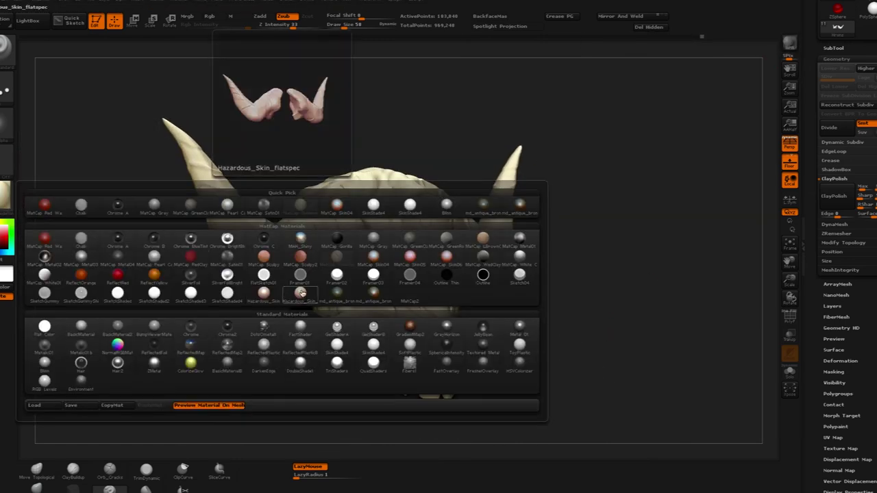
left_click(157, 257)
left_click_drag(130, 326, 589, 308)
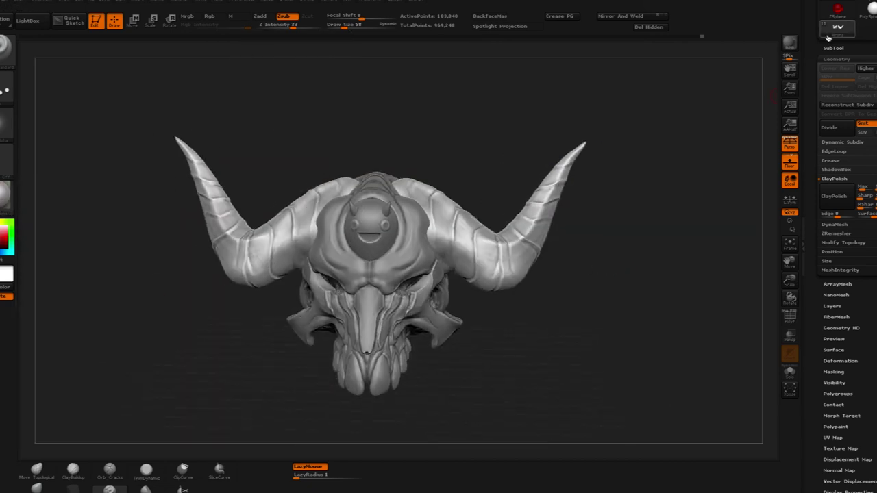
key("shift+r")
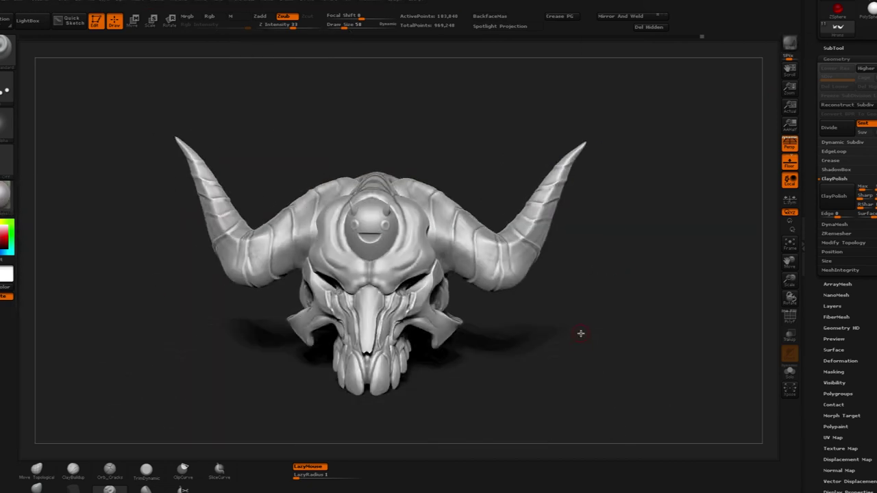
Step: Save the project and save the tool as Monster cutieskull.ztl in the monster cutie skull folder
left_click(96, 3)
left_click(156, 16)
left_click(589, 317)
left_click_drag(816, 153, 816, 250)
left_click(865, 3)
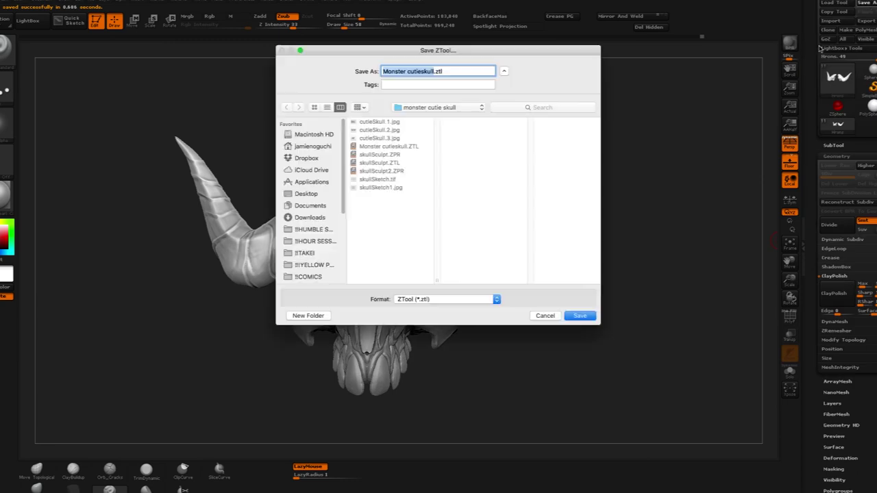
key("Return")
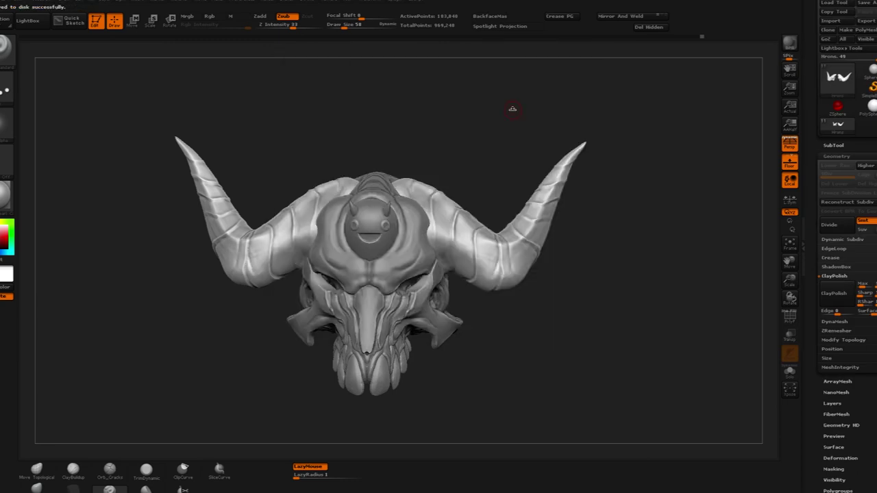
mouse_move(512, 107)
left_mouse_down()
mouse_move(574, 313)
mouse_move(418, 281)
mouse_move(568, 345)
mouse_move(415, 285)
left_mouse_up()
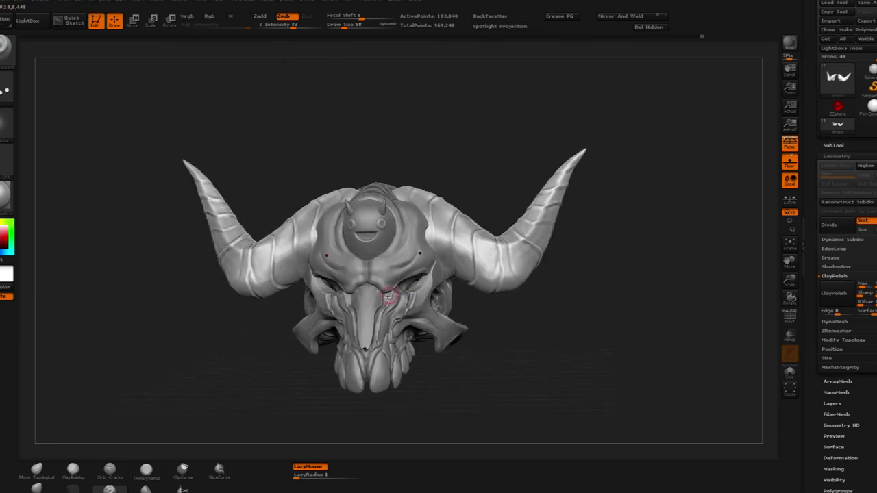
left_click_drag(367, 336, 566, 338)
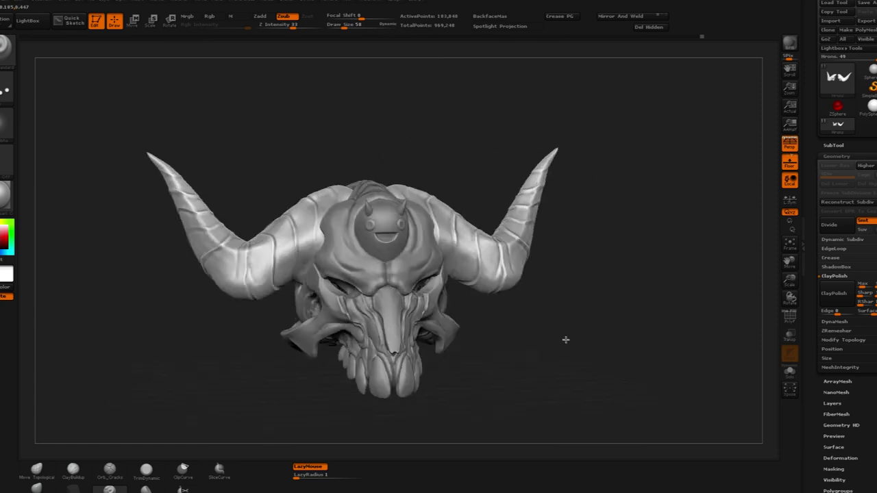